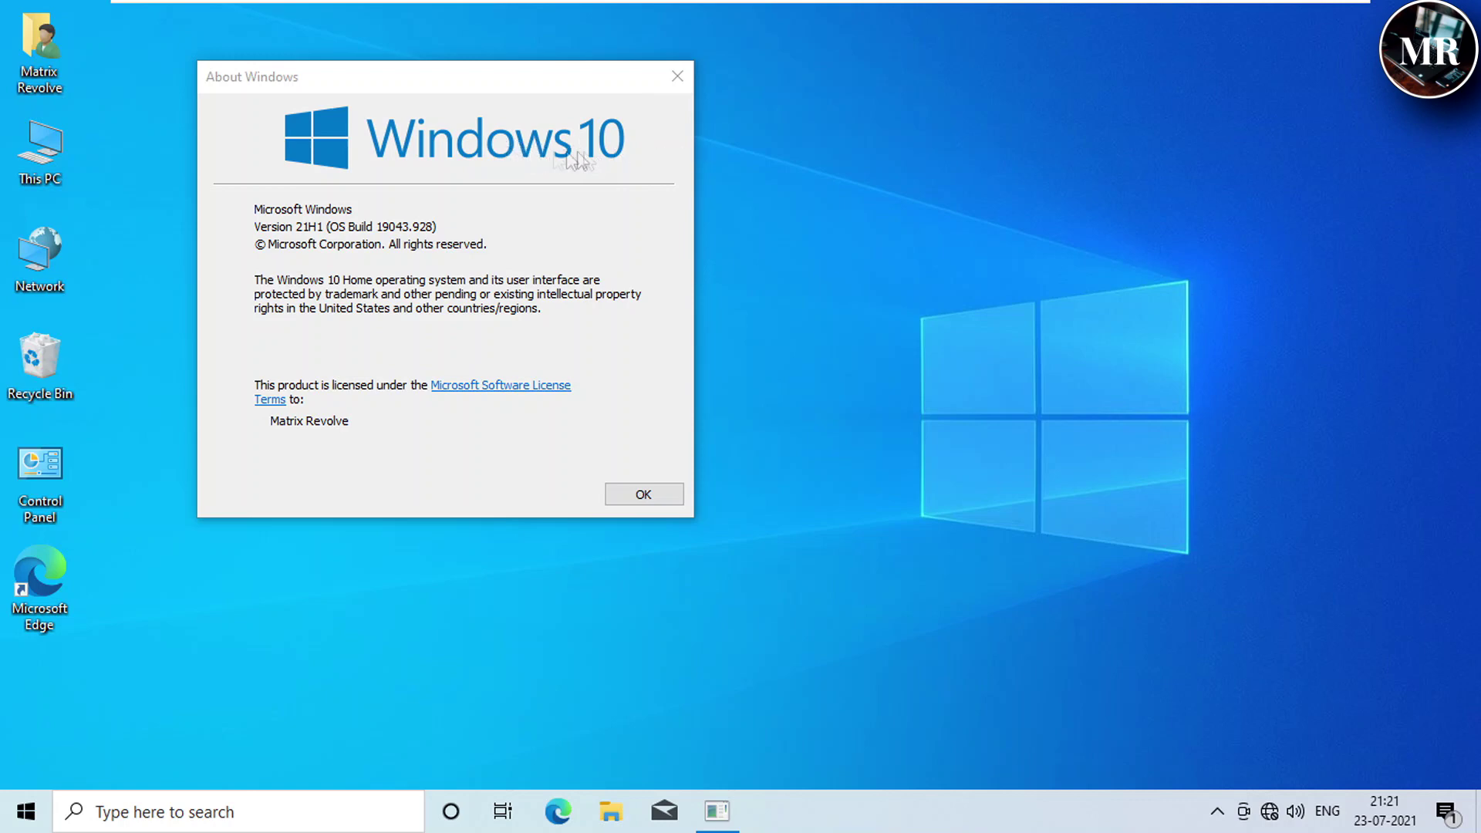
Examine the installed Windows version details and the Windows ISO file on the desktop.
drag(502, 79, 823, 98)
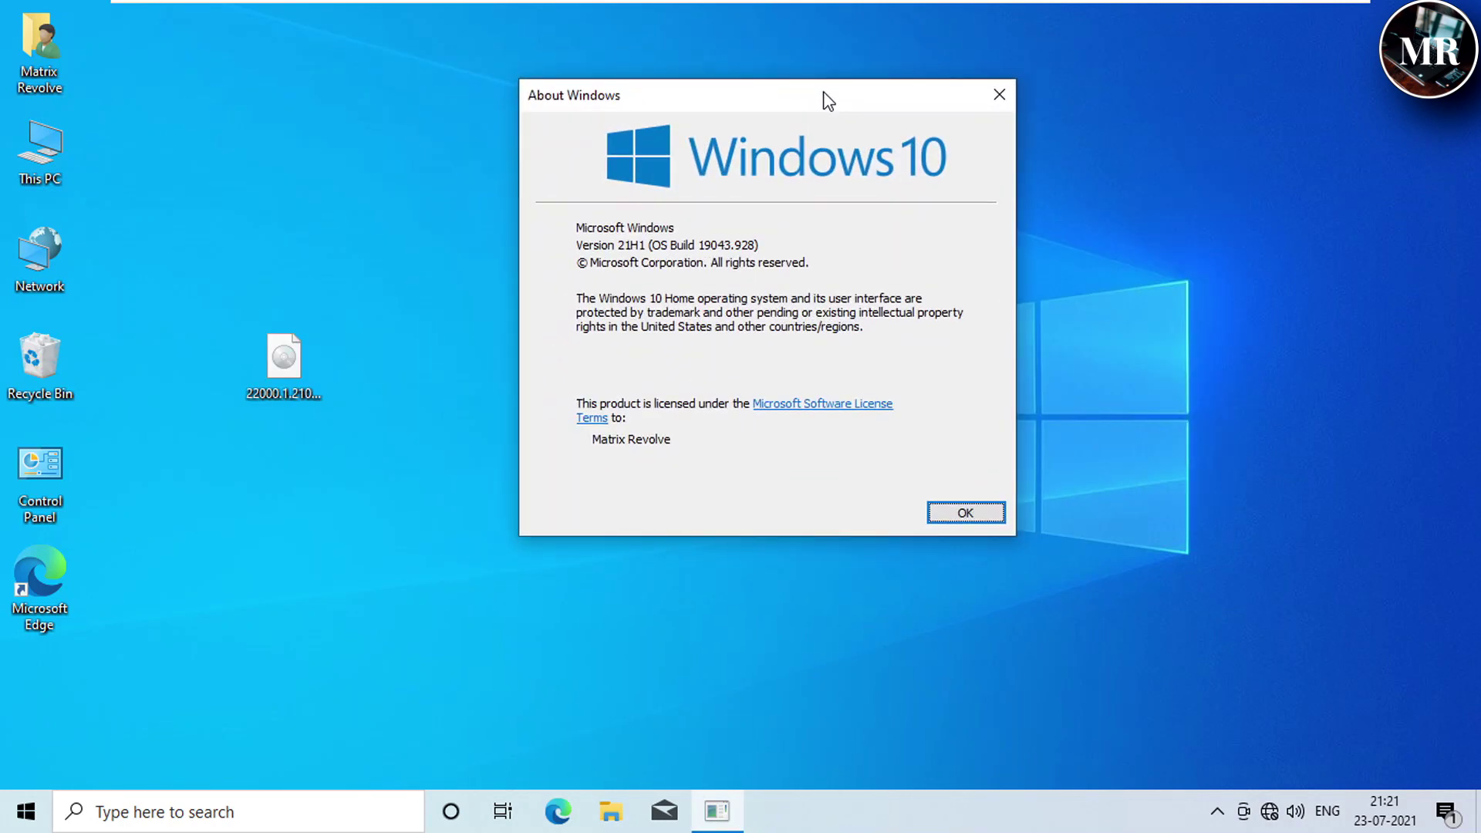
click(279, 389)
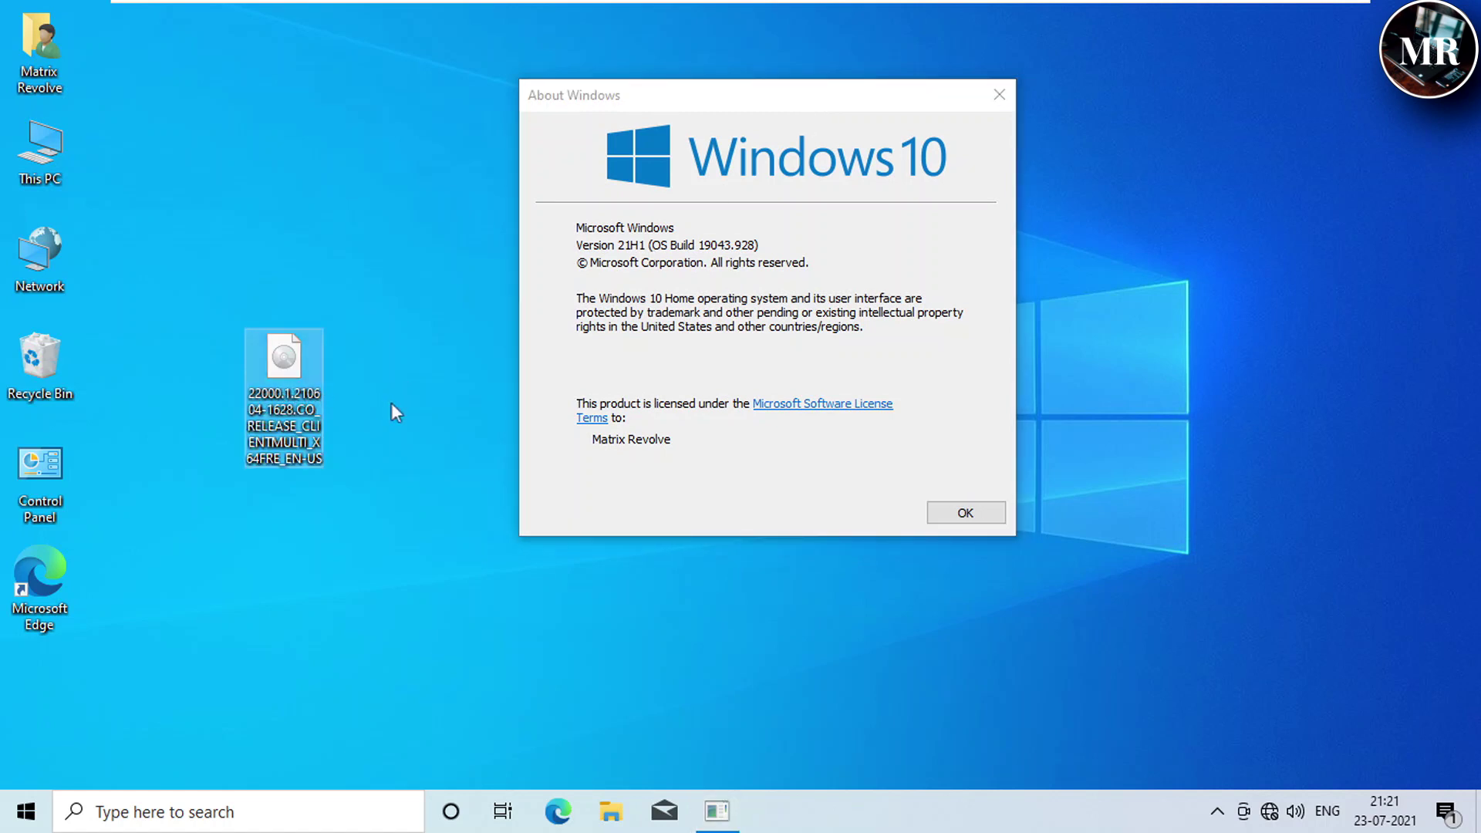
mouse_move(284, 384)
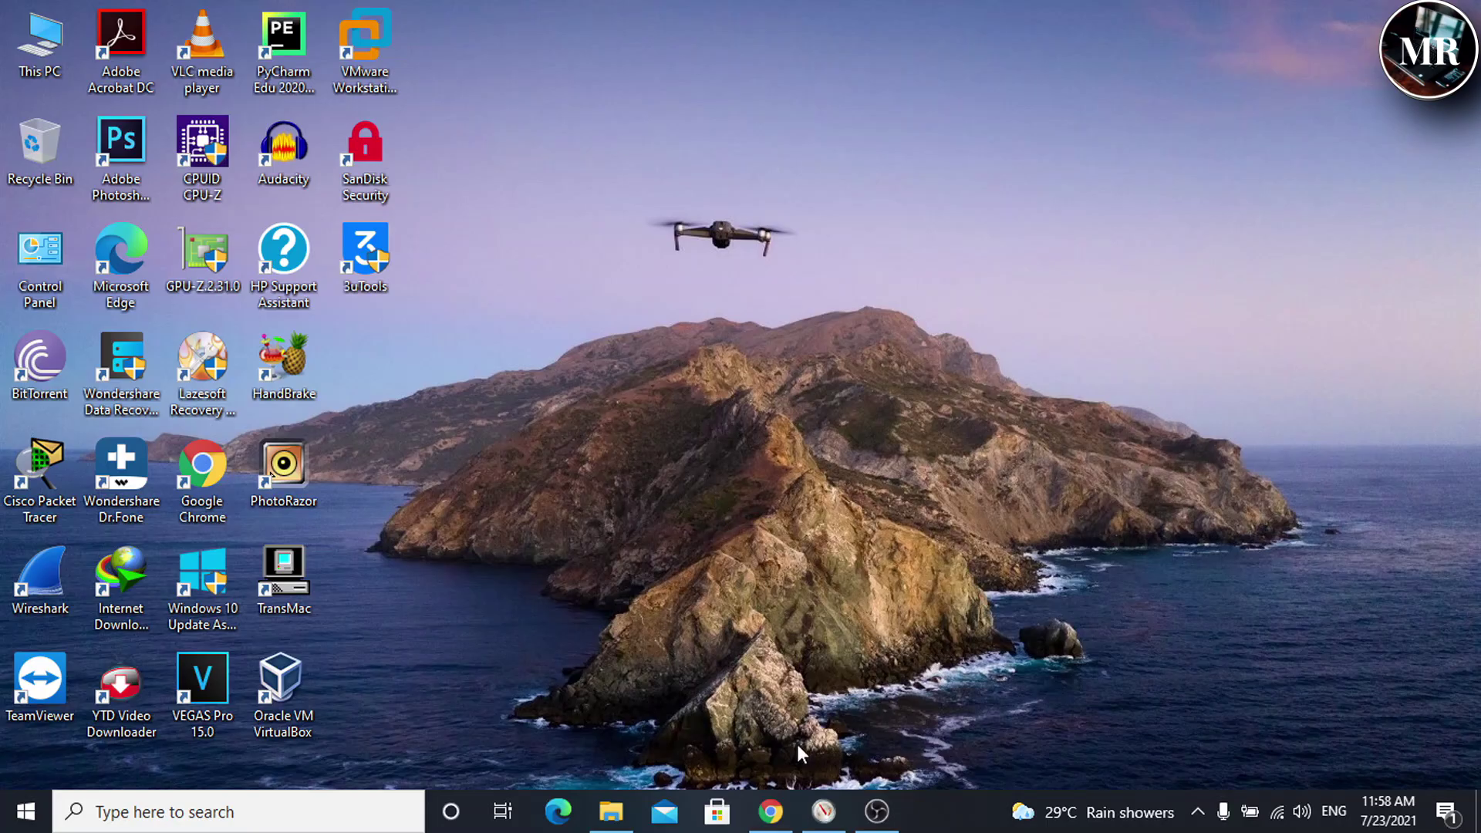
Switch to Chrome and request the latest Dev Channel build for x64 on uupdump.net.
click(769, 811)
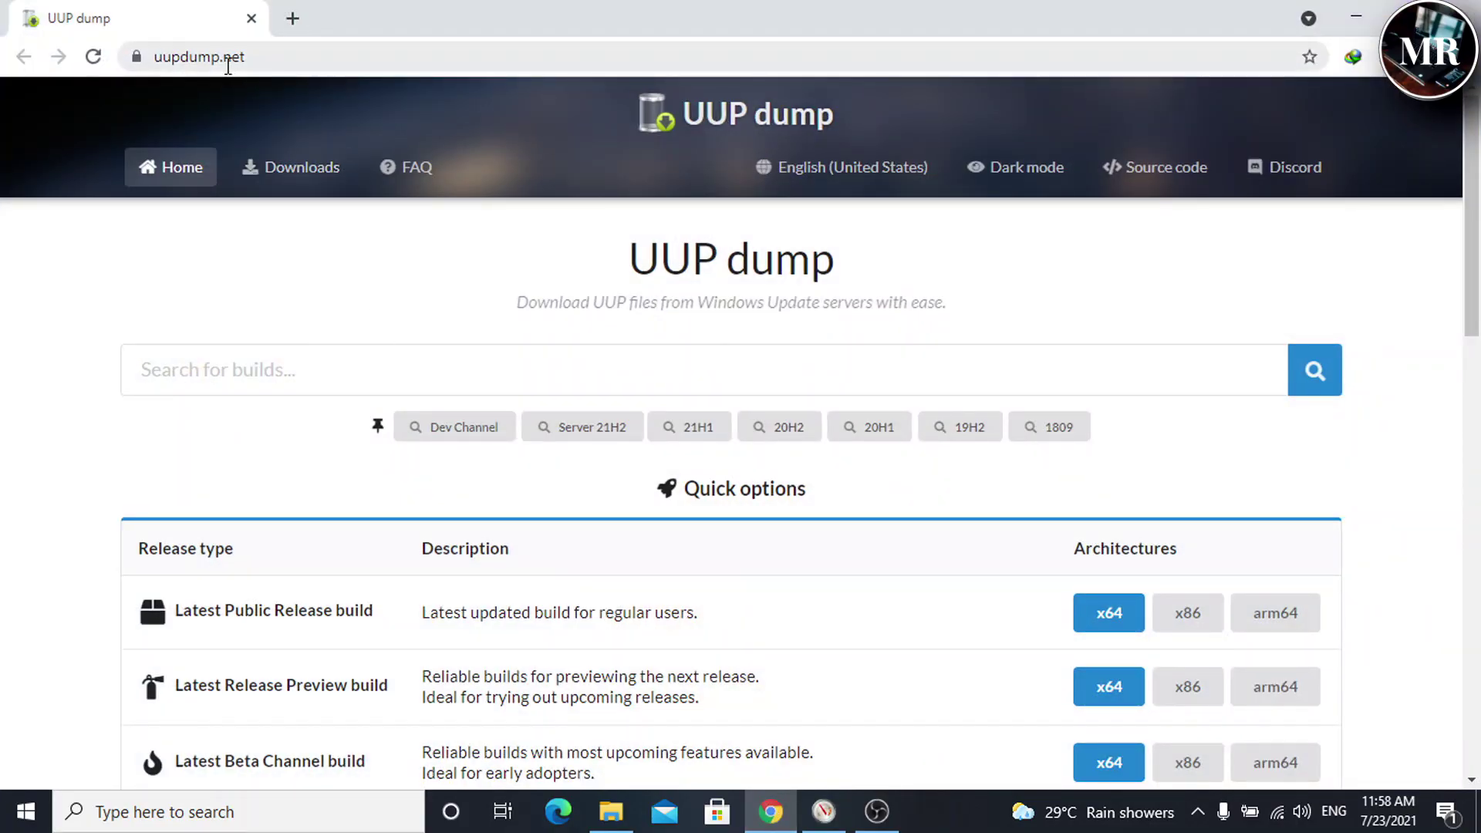
click(234, 57)
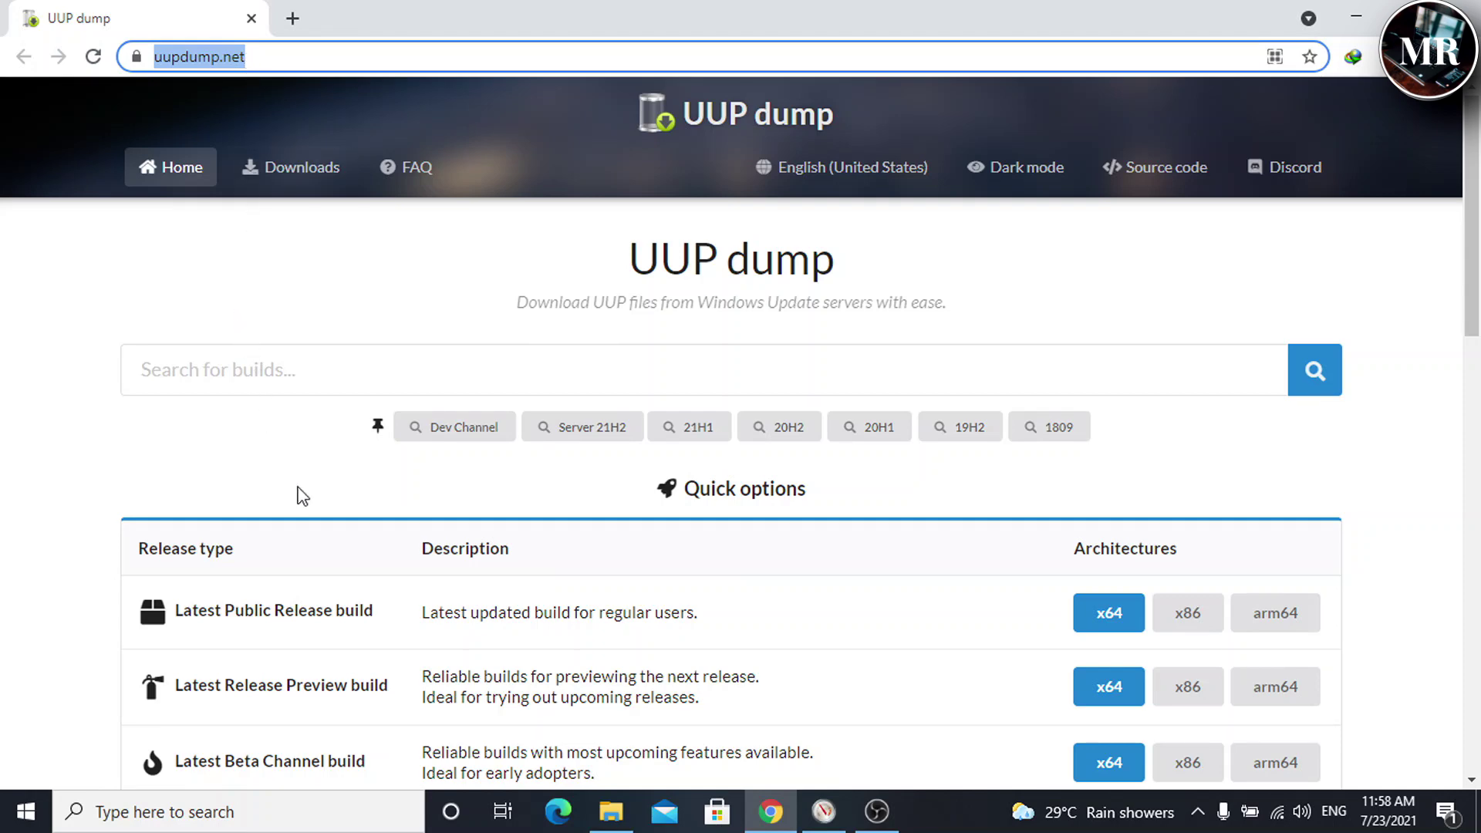
scroll(300, 495, down, 4)
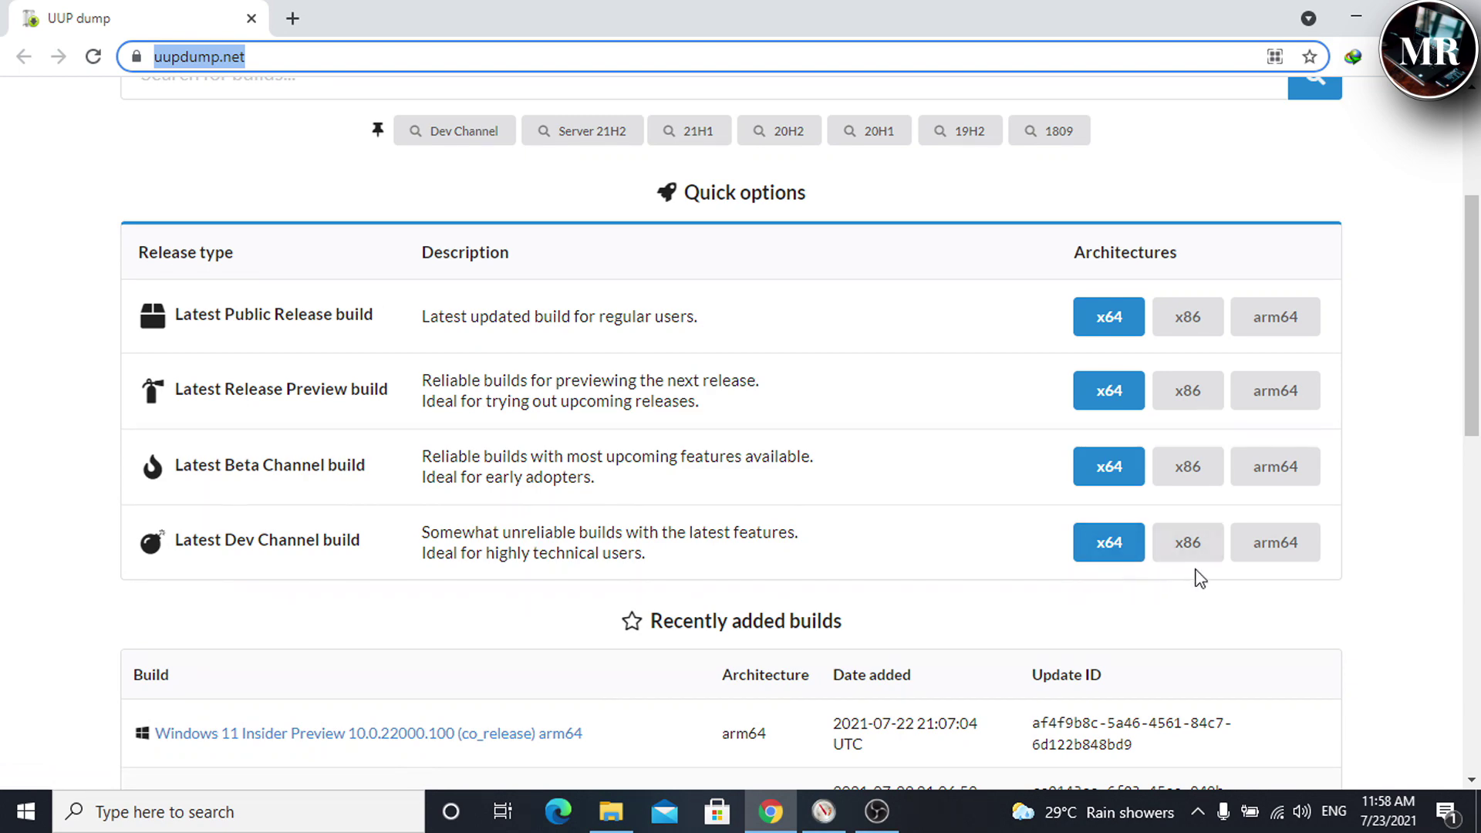
click(1116, 549)
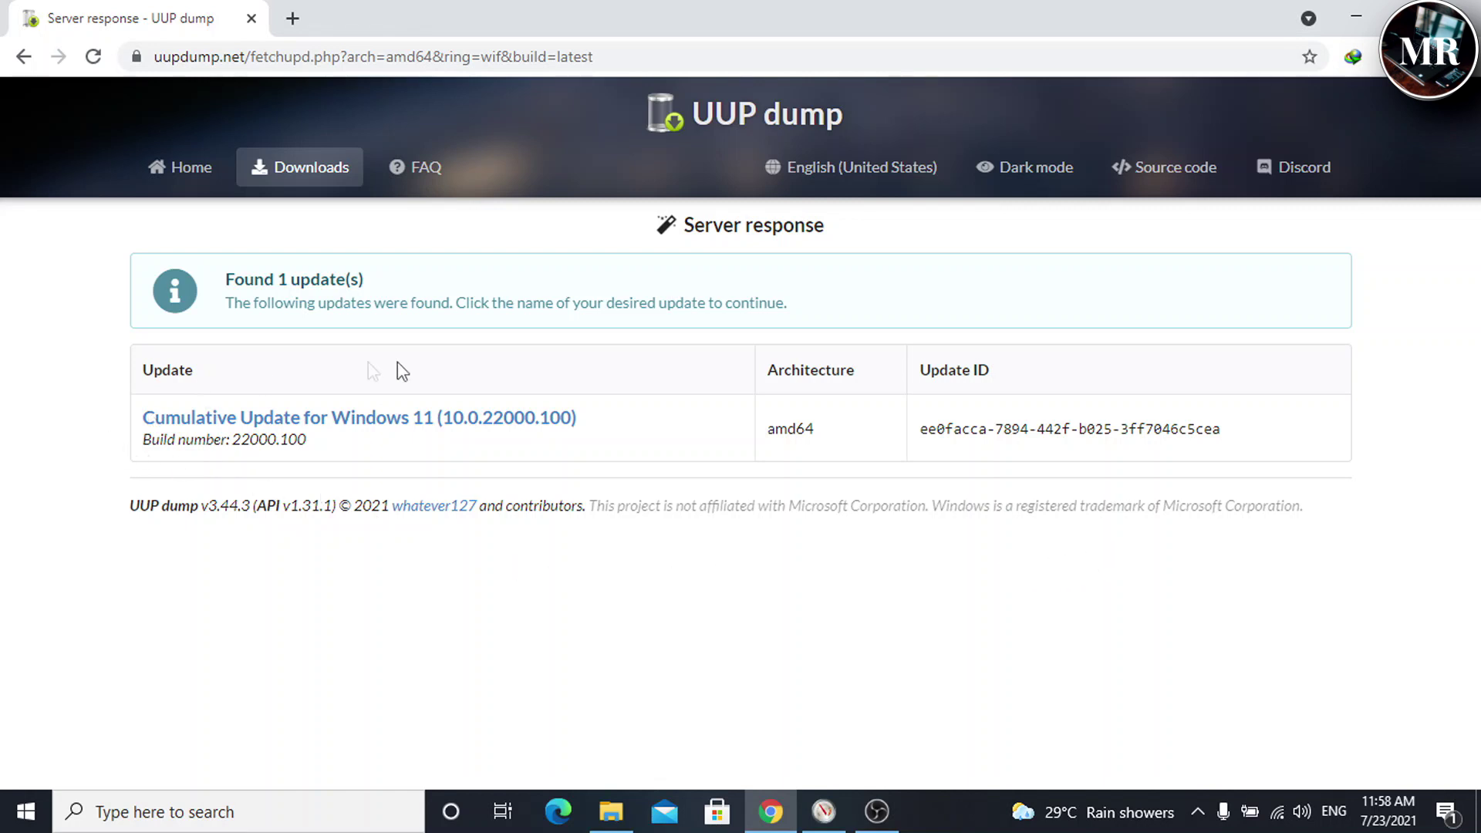
Choose Cumulative Update for Windows 11 (10.0.22000.100) in English (United States) with the Windows Home and Windows Pro editions.
click(395, 427)
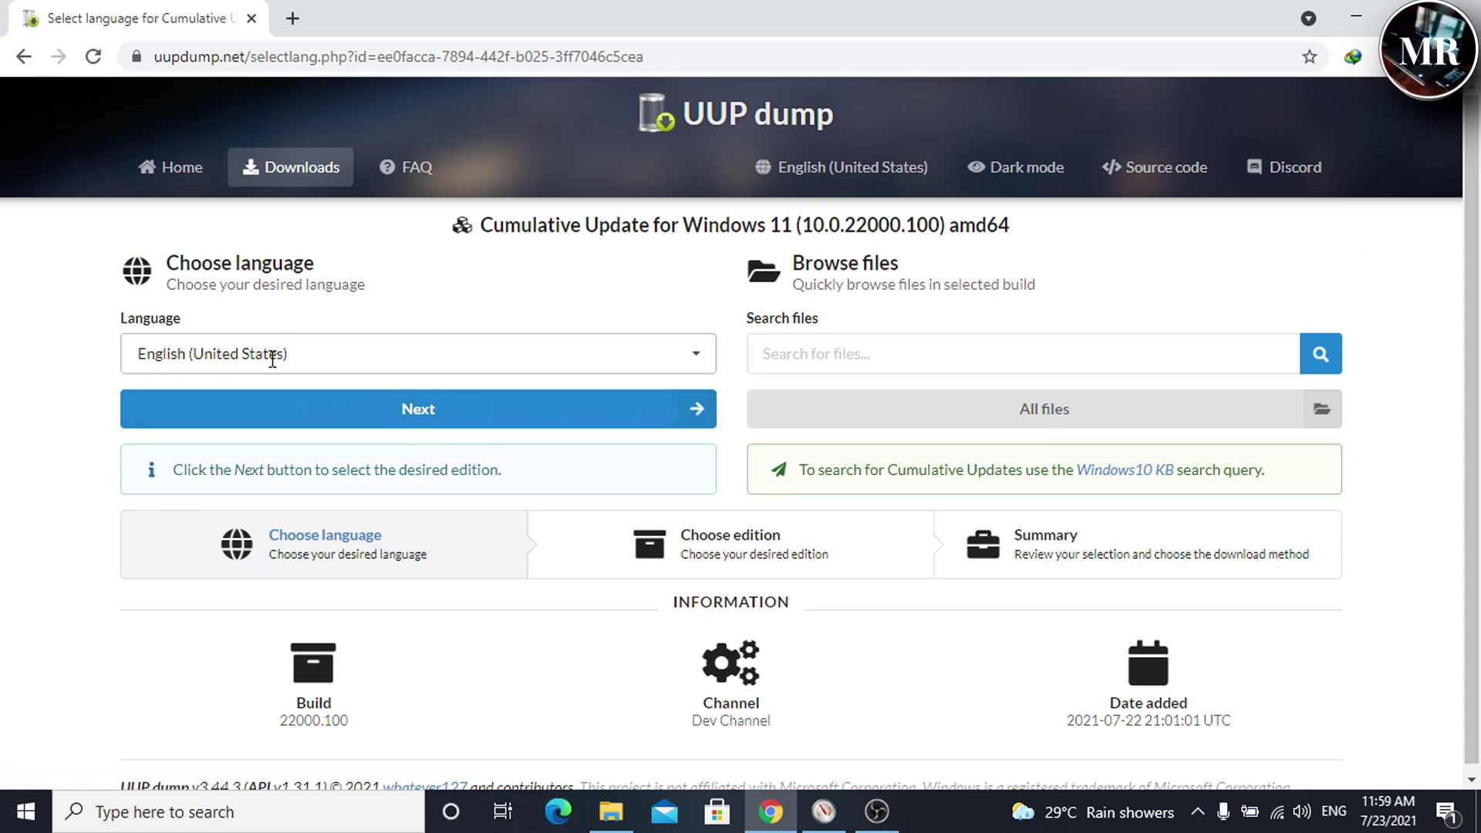
click(388, 413)
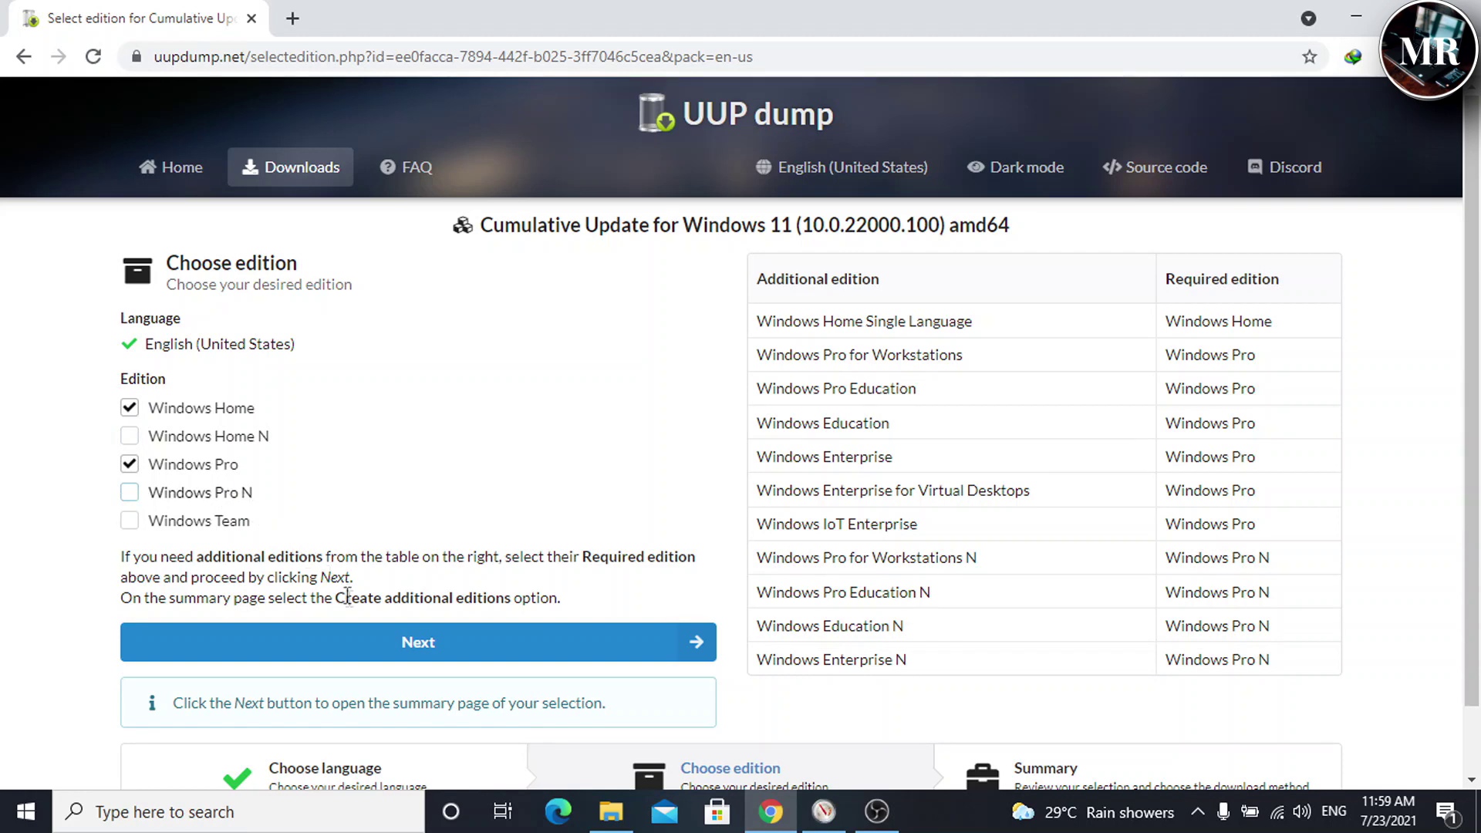
click(399, 644)
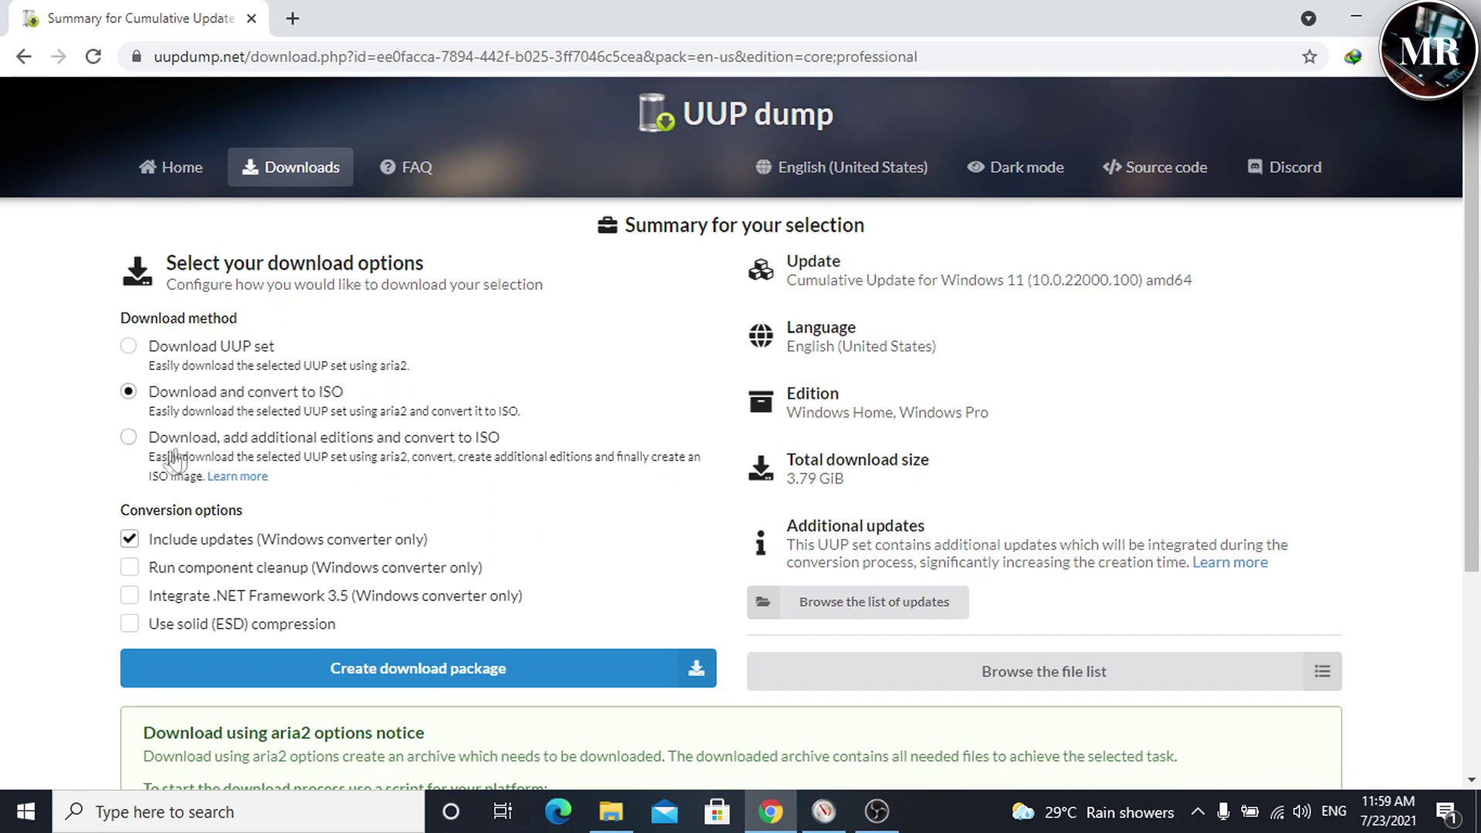
Set the download method to add additional editions and convert to ISO, and enable solid (ESD) compression.
click(129, 438)
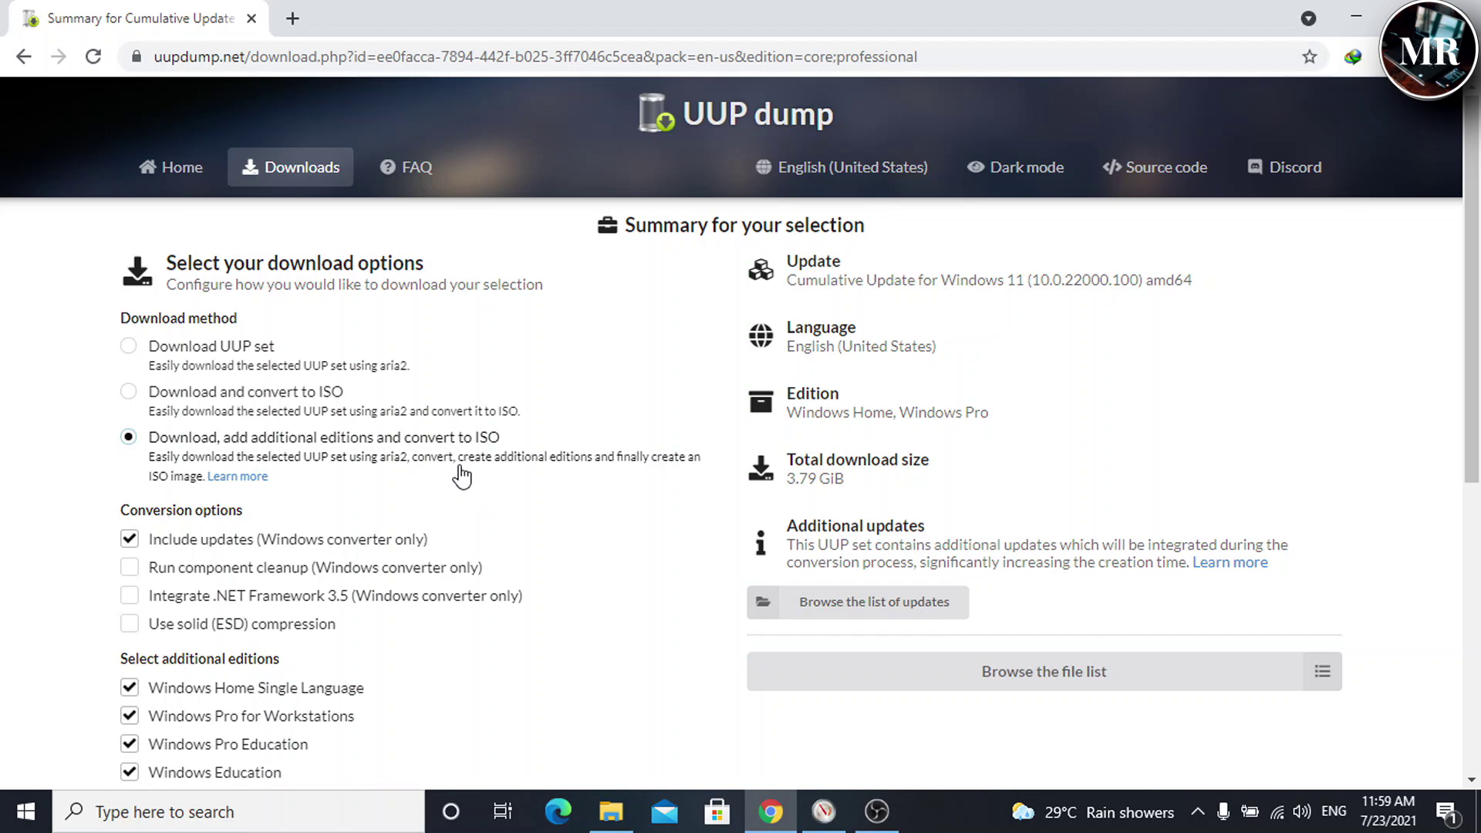
scroll(461, 476, down, 1)
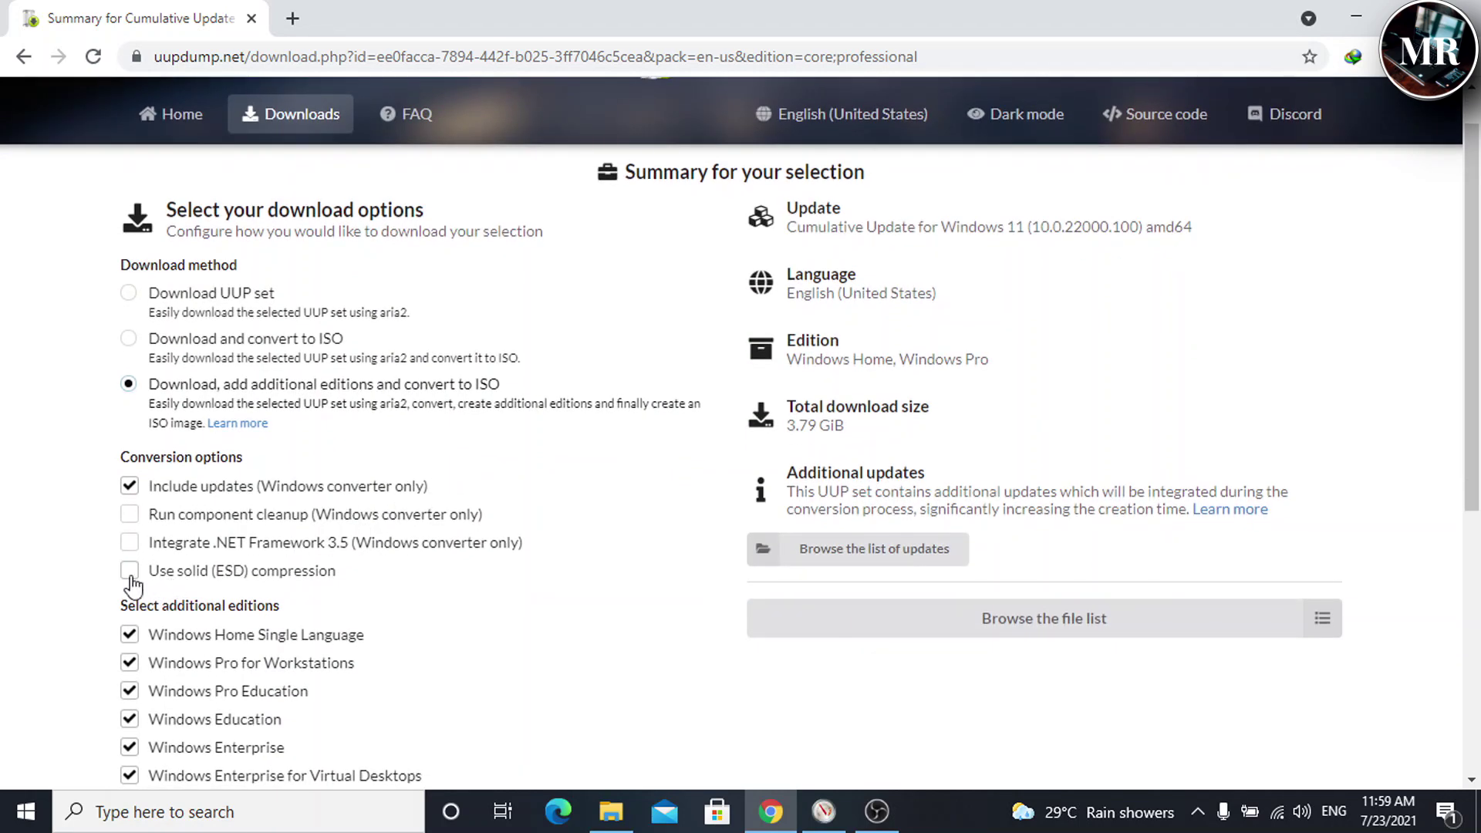
click(135, 574)
Exclude Windows Education, Windows Enterprise and Windows IoT Enterprise from the additional editions, keeping Windows Enterprise for Virtual Desktops.
scroll(308, 594, down, 2)
click(130, 587)
click(130, 615)
click(131, 644)
click(130, 670)
click(130, 644)
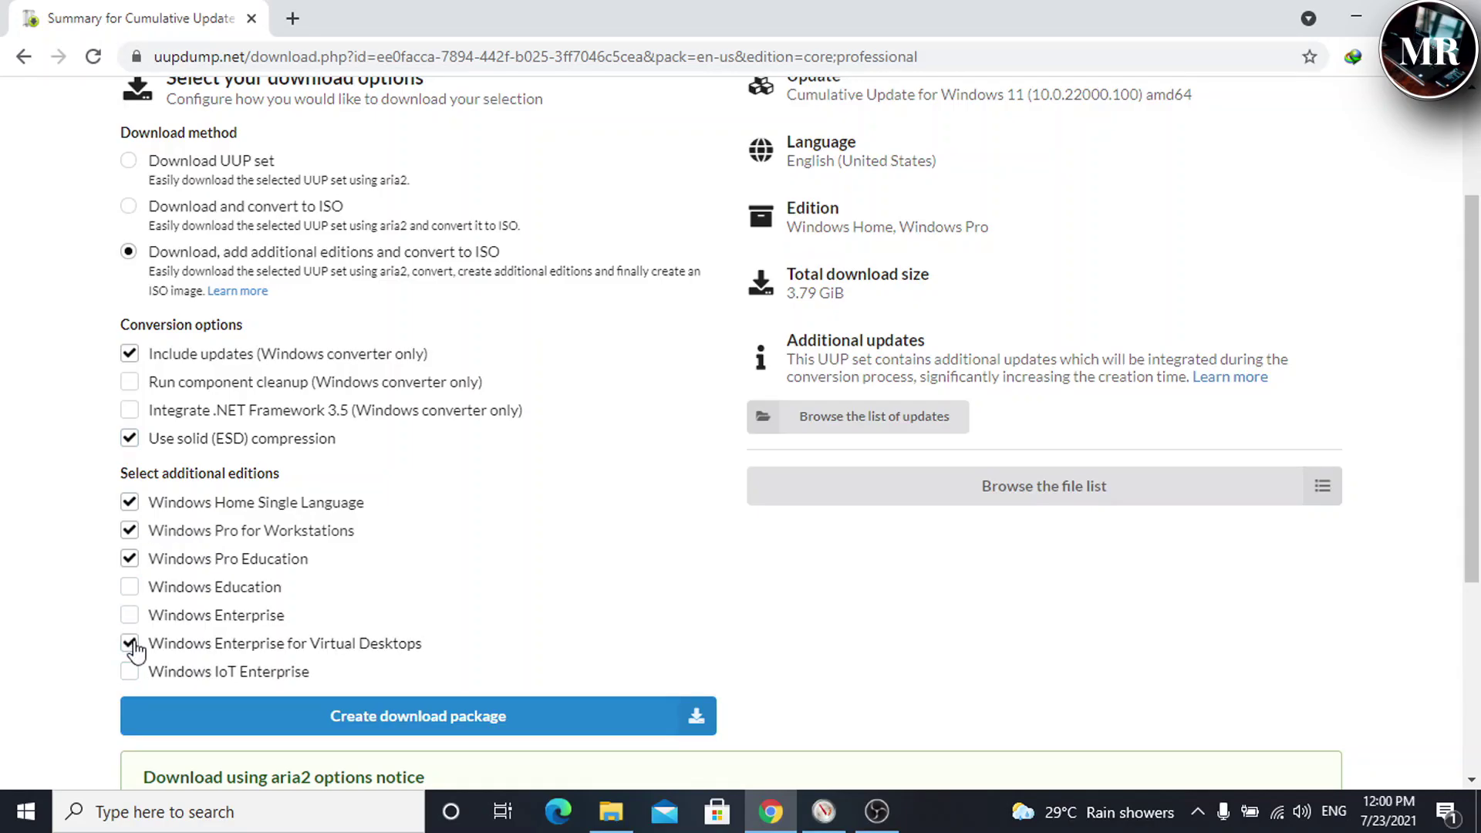
Create the download package and download it to the Compressed downloads folder.
scroll(428, 601, down, 1)
click(443, 698)
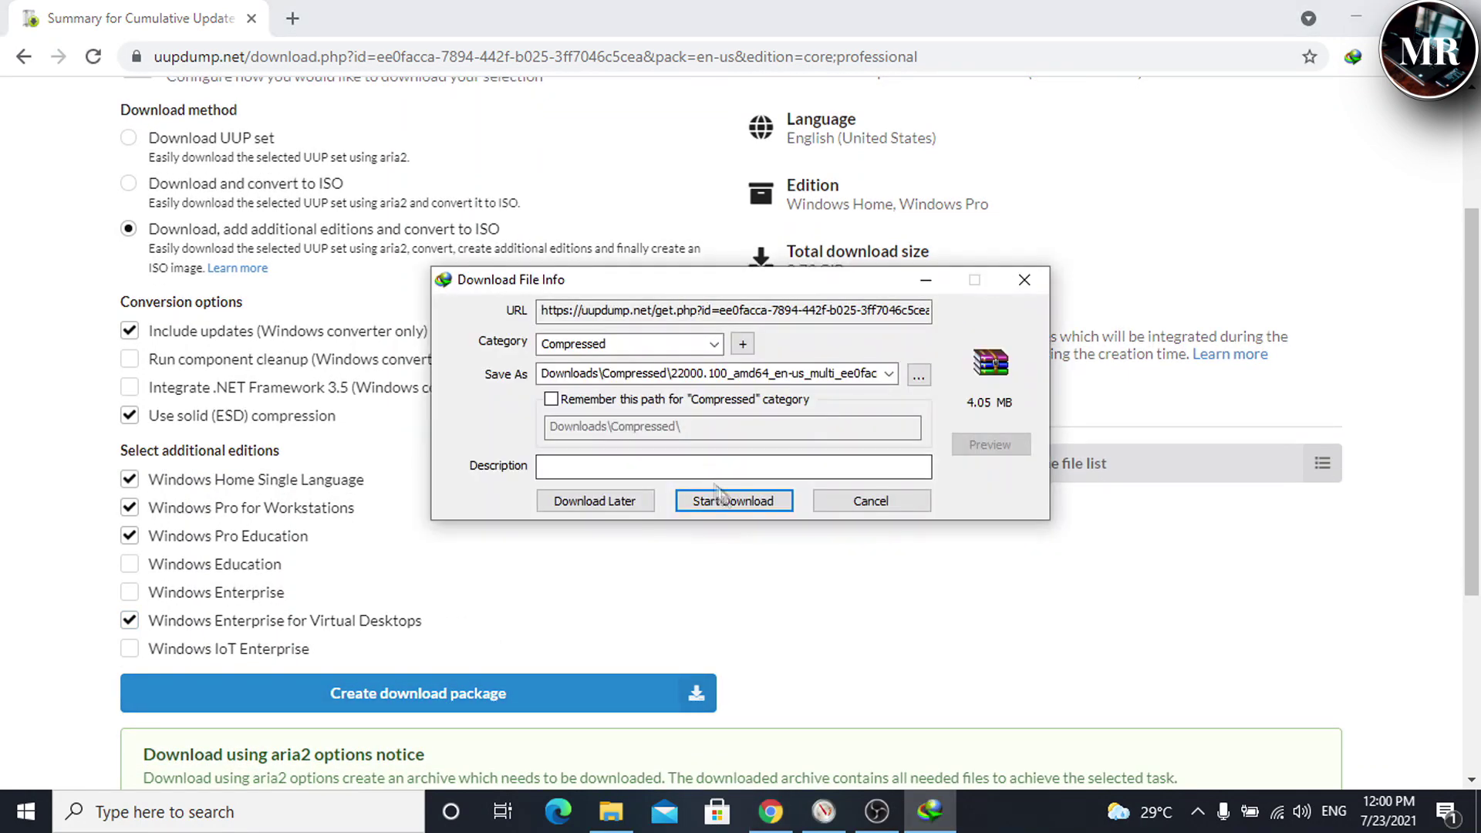
click(736, 500)
click(925, 472)
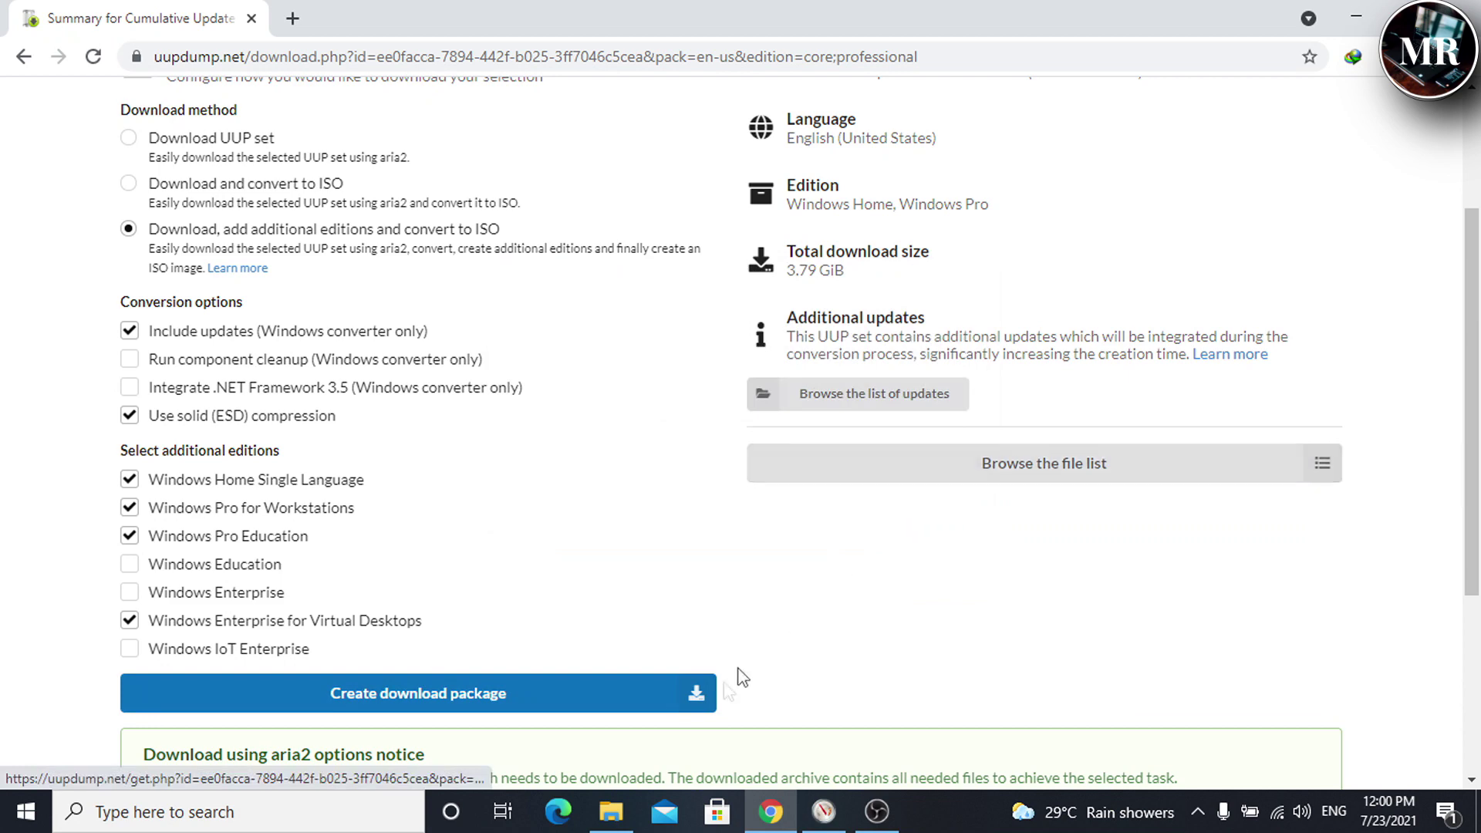
Switch to File Explorer and extract the downloaded 22000.100 archive into a folder of the same name.
click(631, 814)
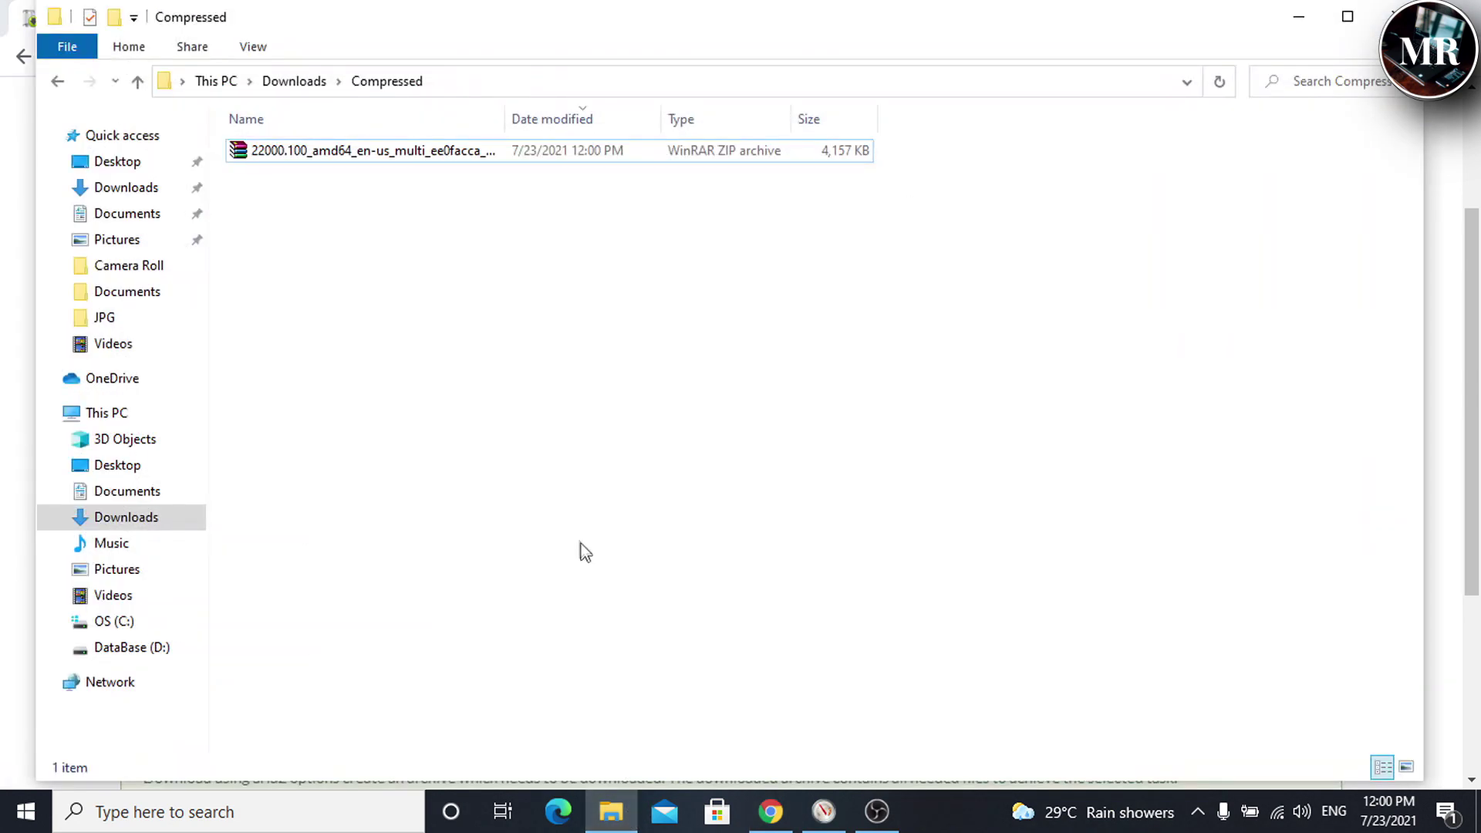
click(355, 152)
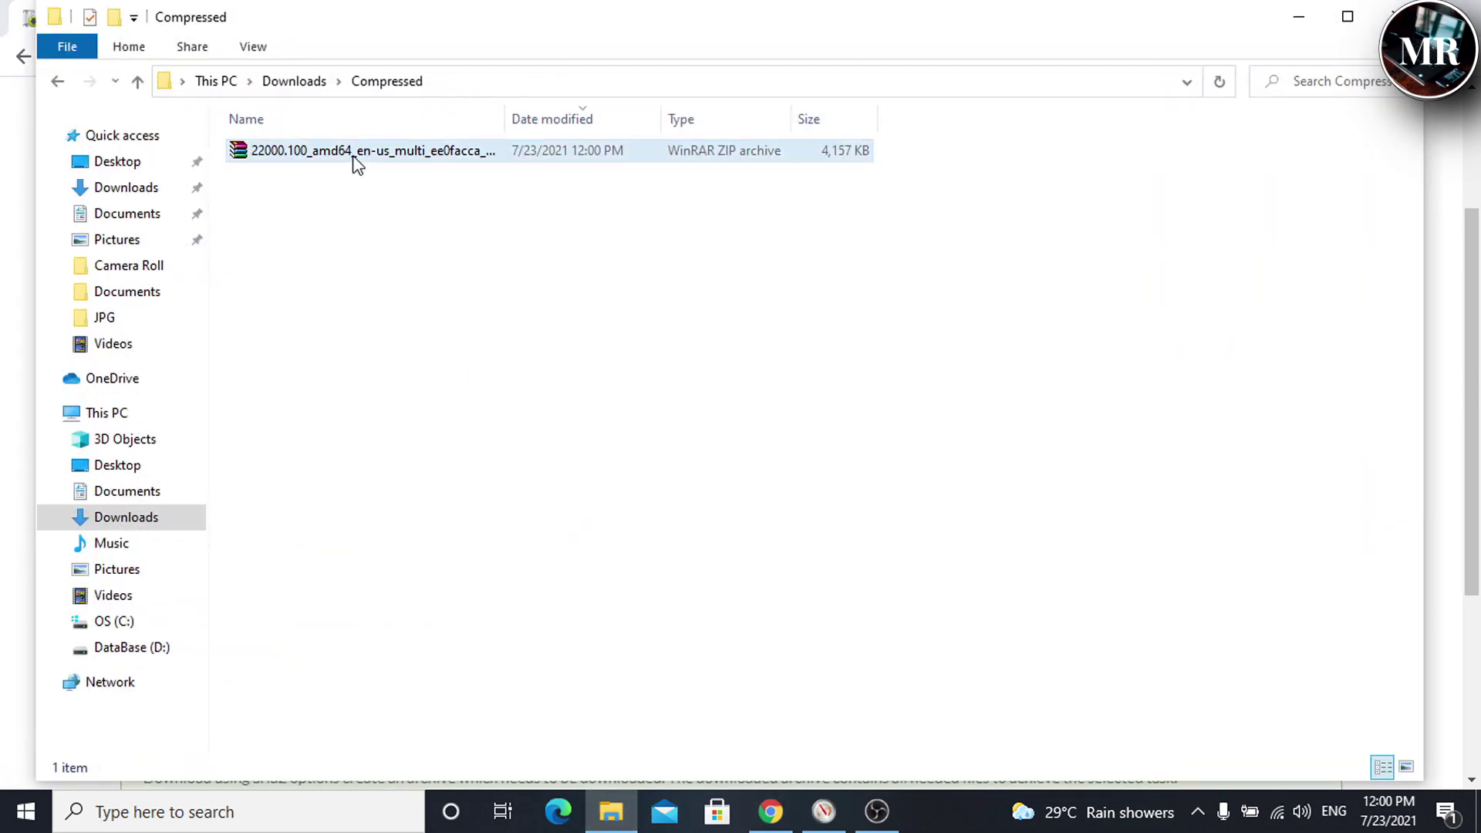
right_click(351, 153)
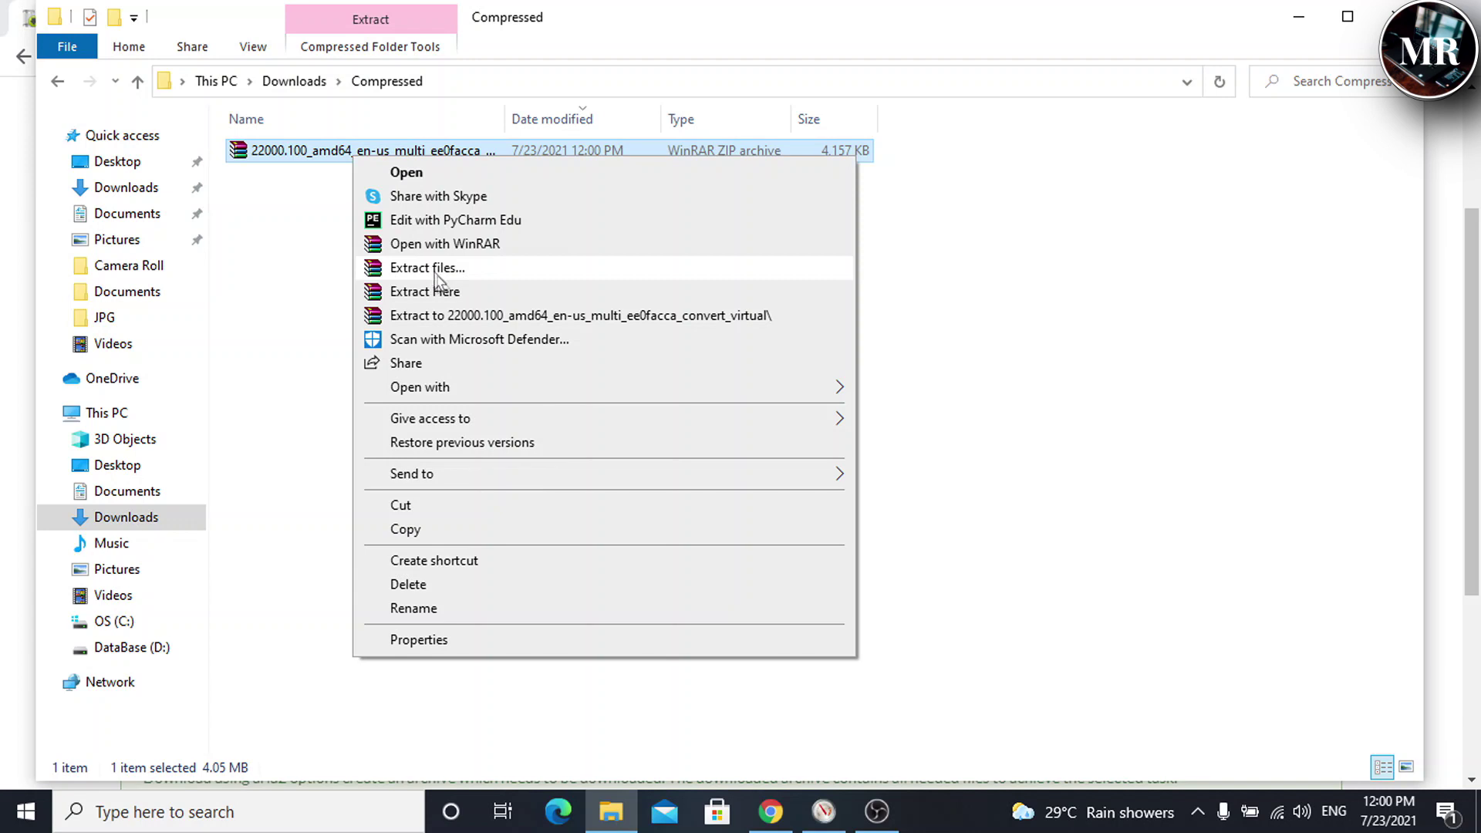
click(454, 316)
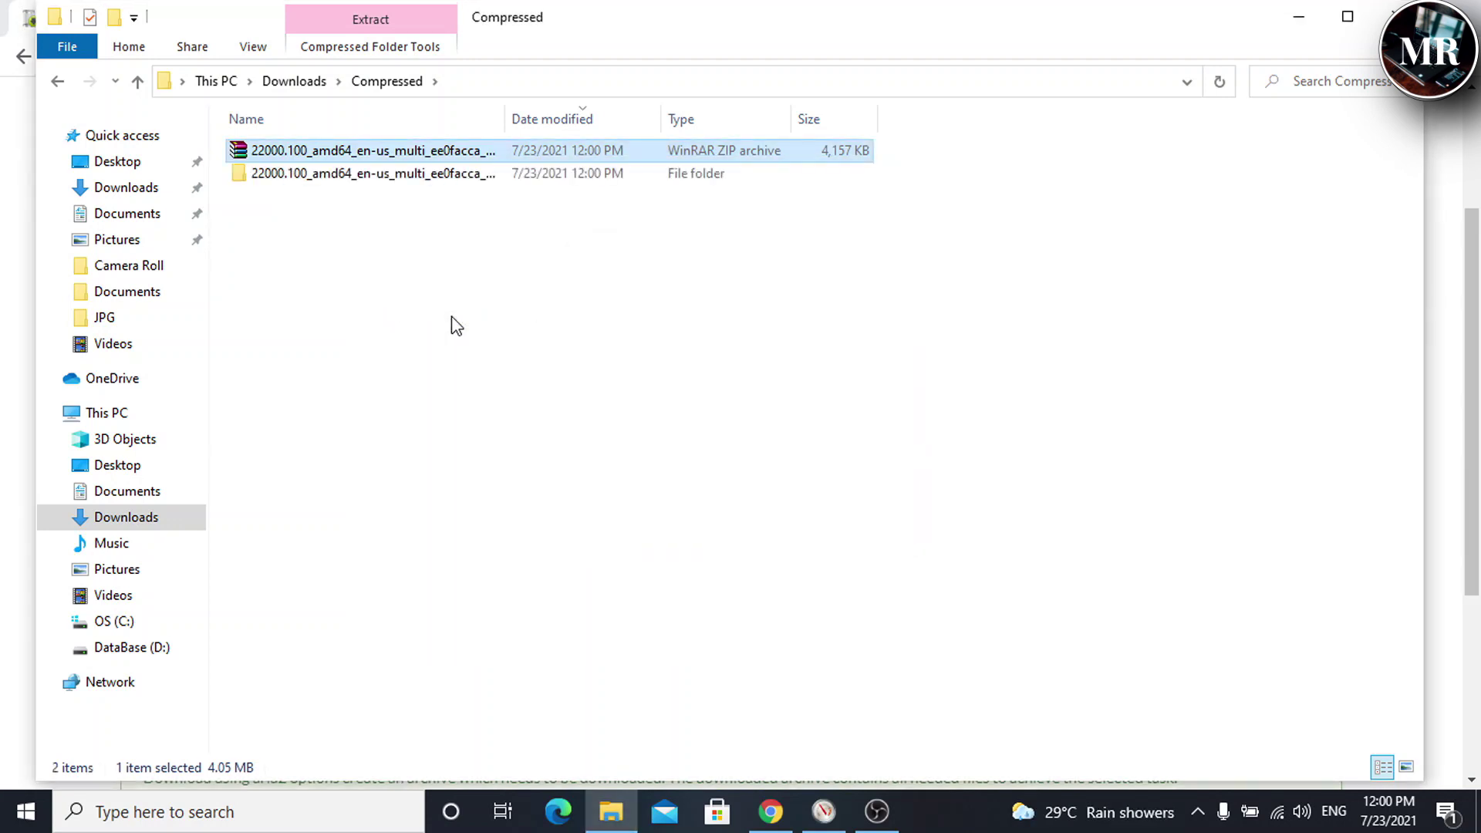
Run the uup_download_windows script from the extracted folder to download the files and build the ISO.
double_click(314, 176)
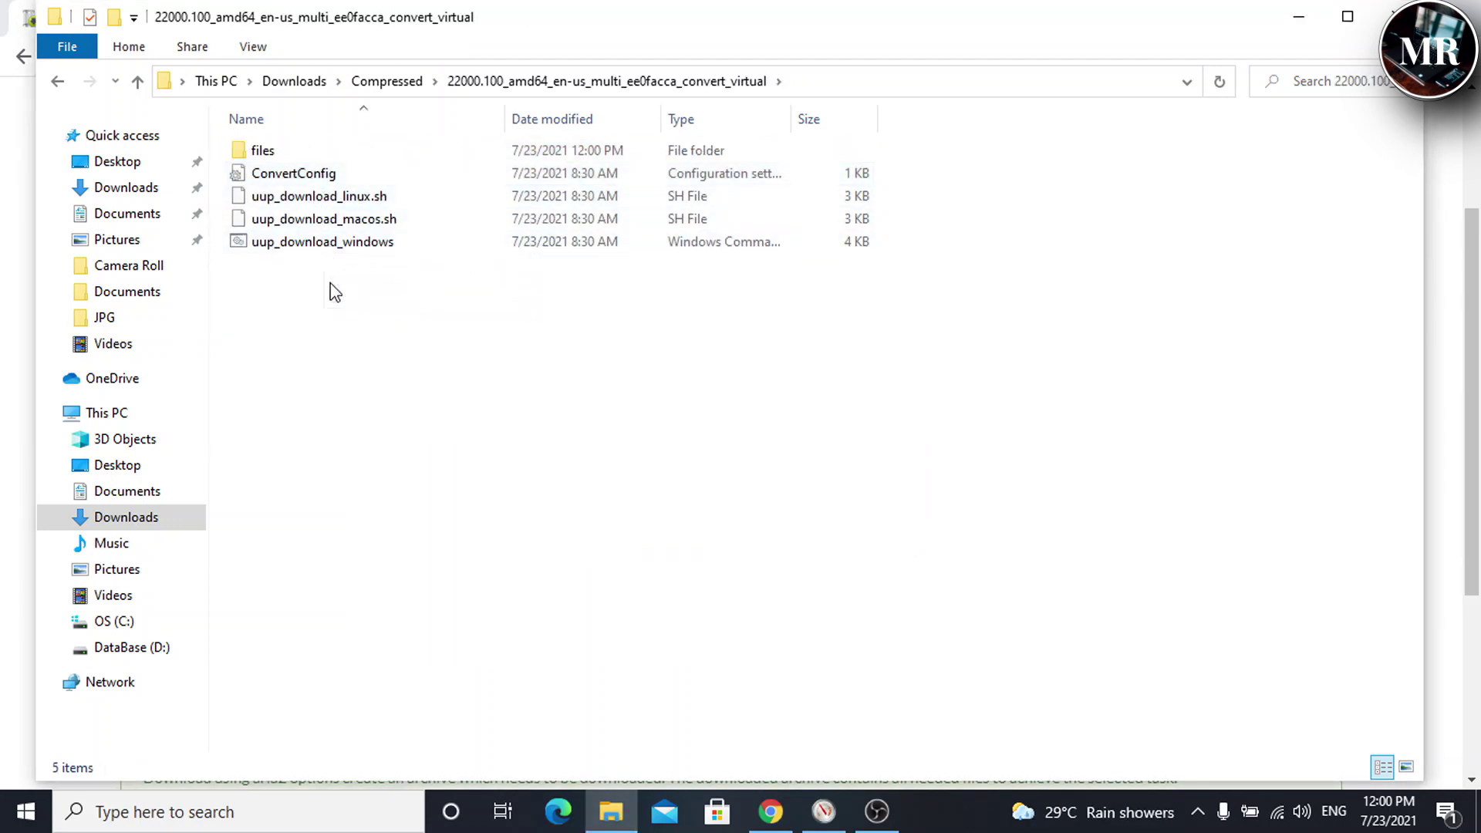
click(308, 245)
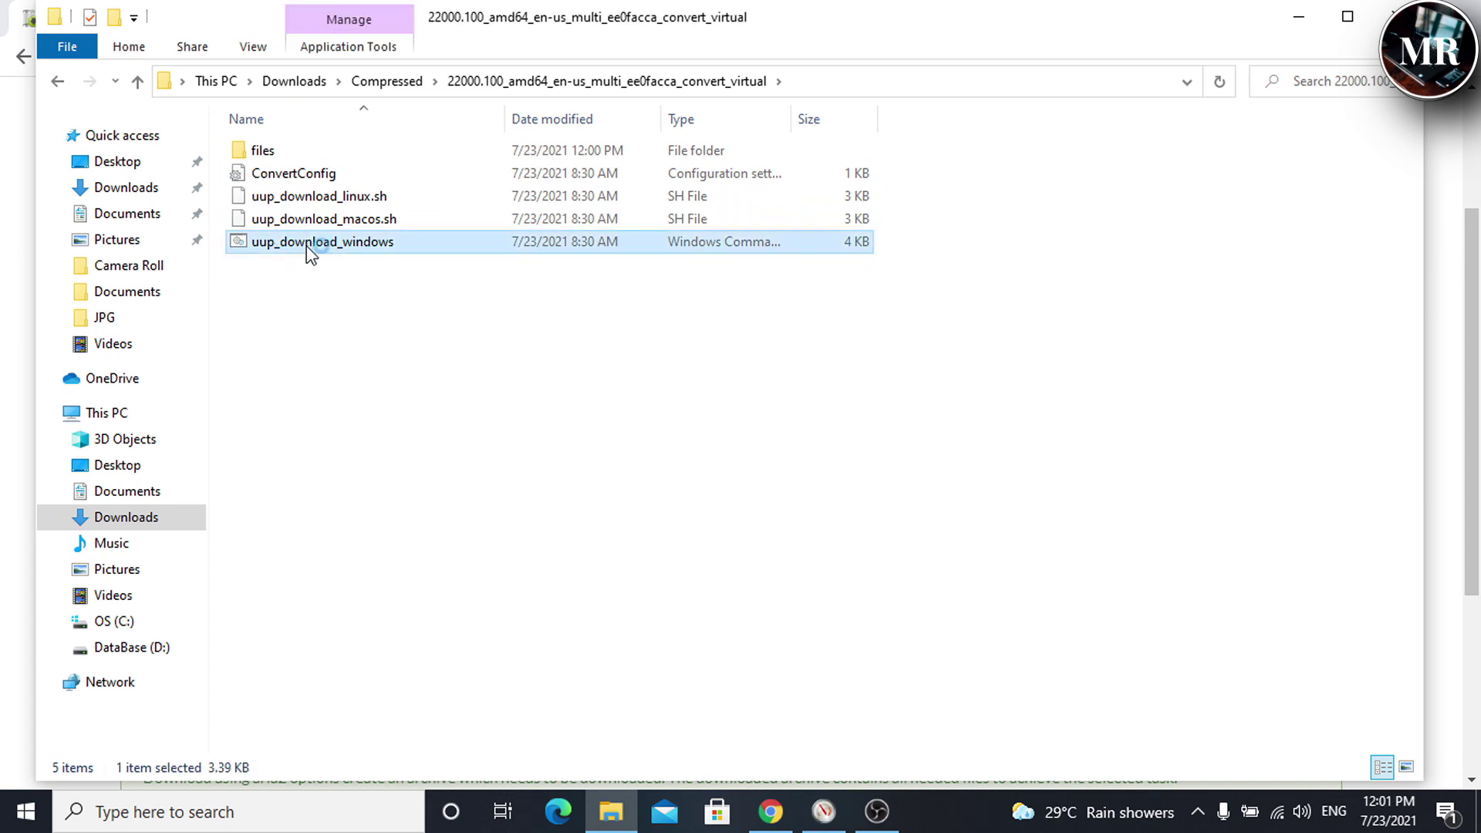
right_click(309, 253)
click(362, 262)
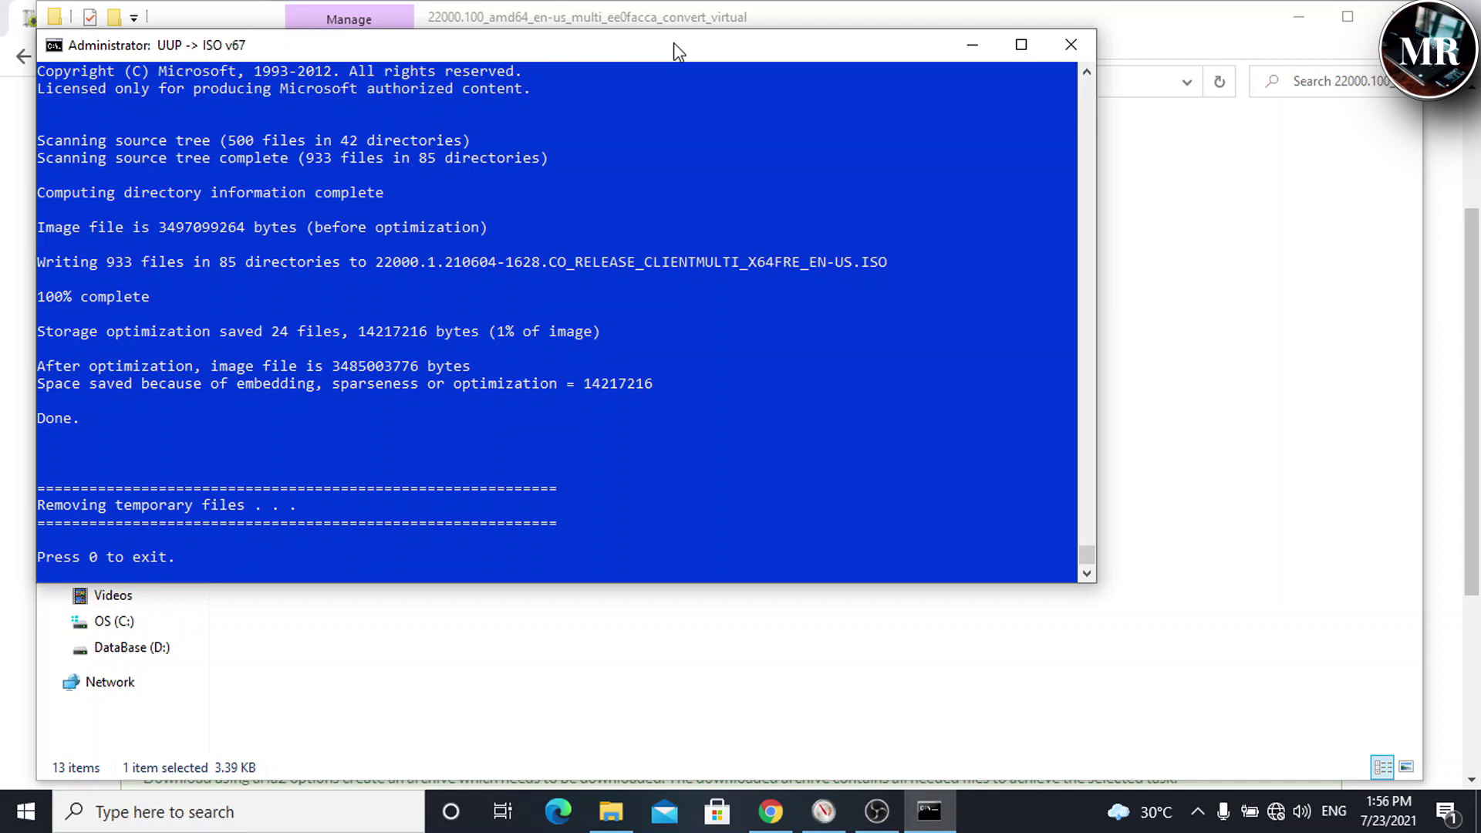
Exit the UUP to ISO converter and select the generated disc image file in the folder.
key(0)
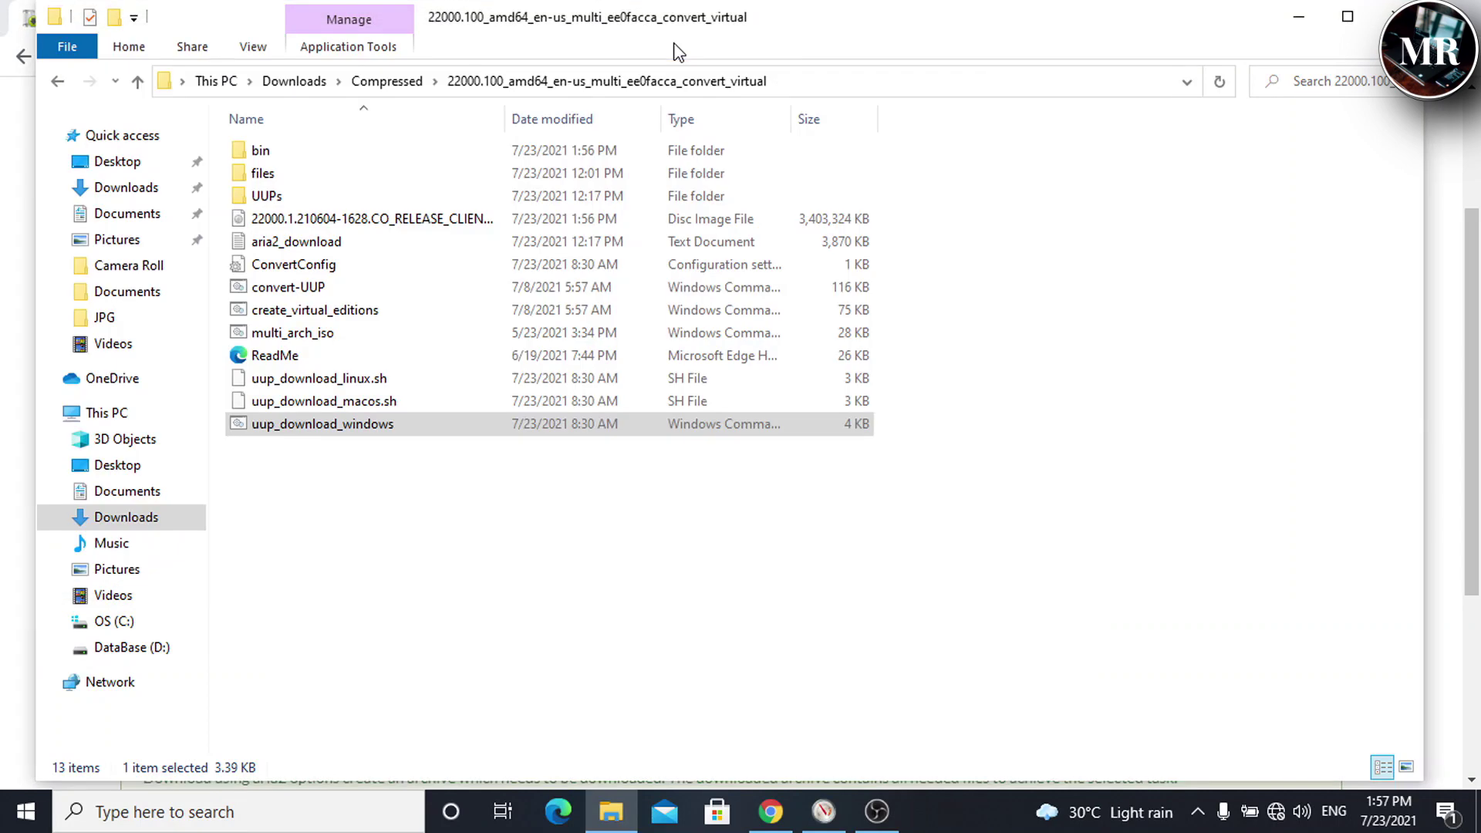
click(640, 512)
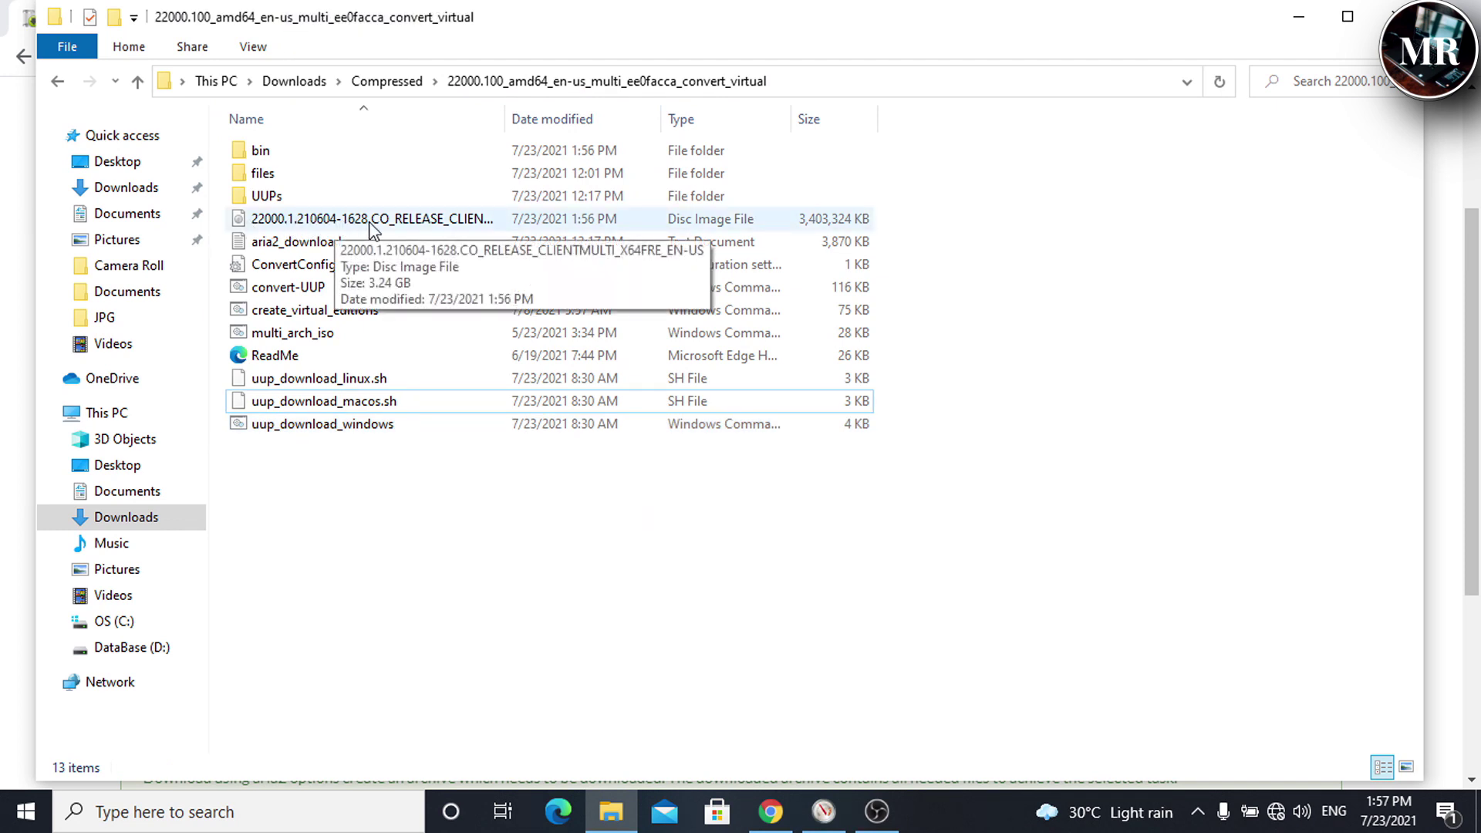
click(368, 221)
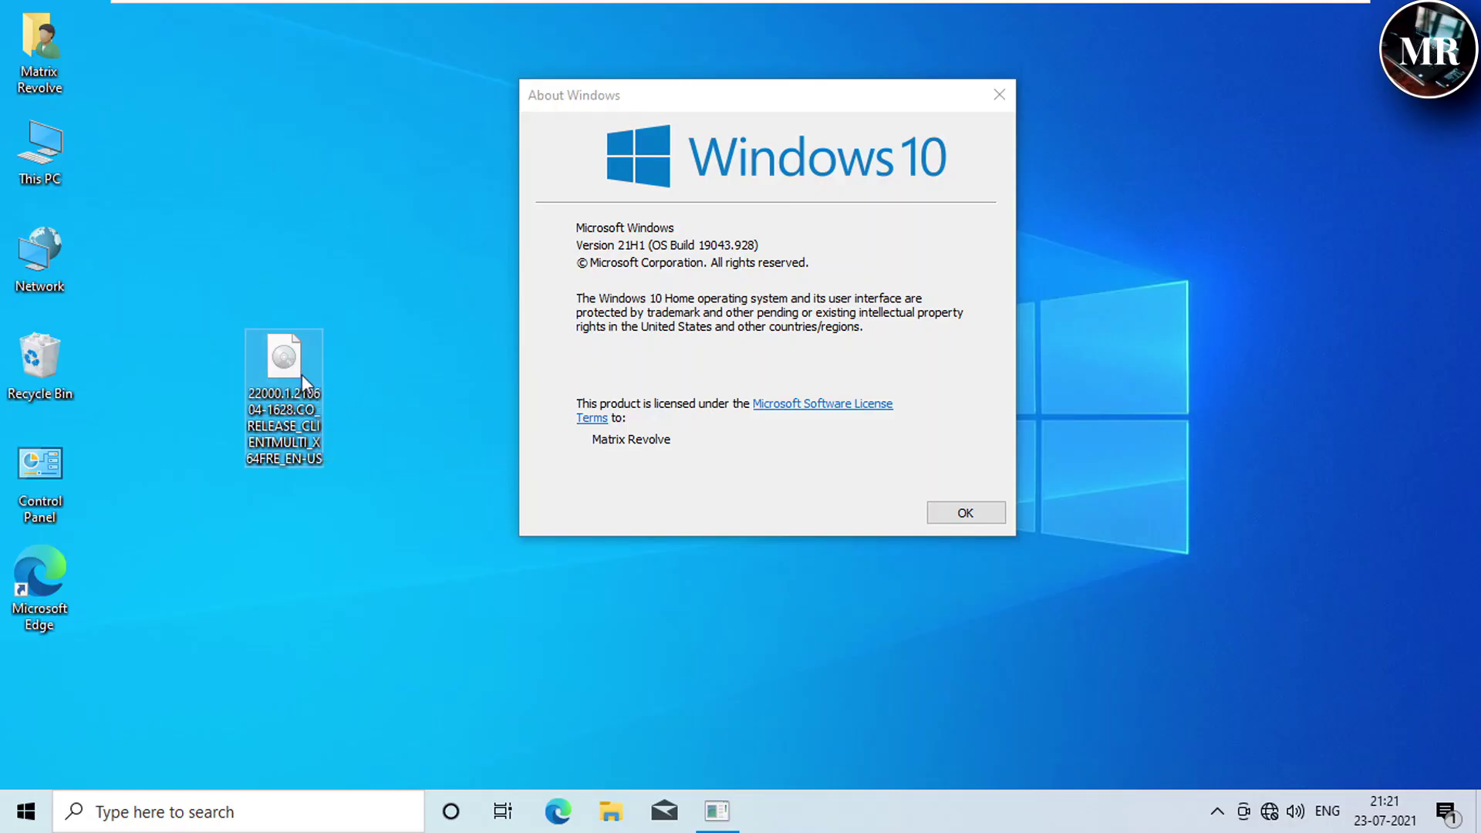
Dismiss the Windows version information and mount the Windows 11 ISO from the desktop.
mouse_move(283, 359)
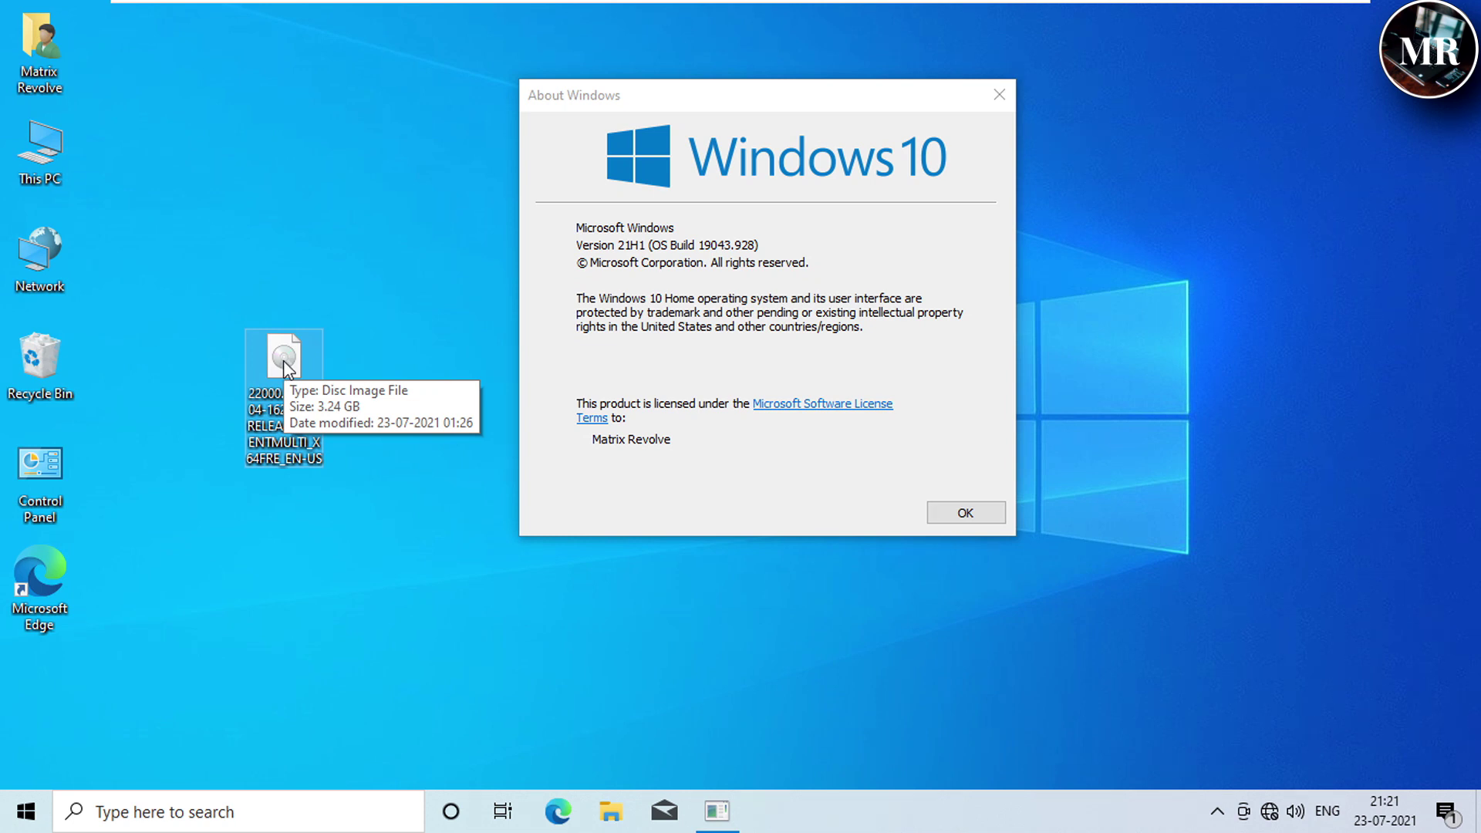
click(964, 512)
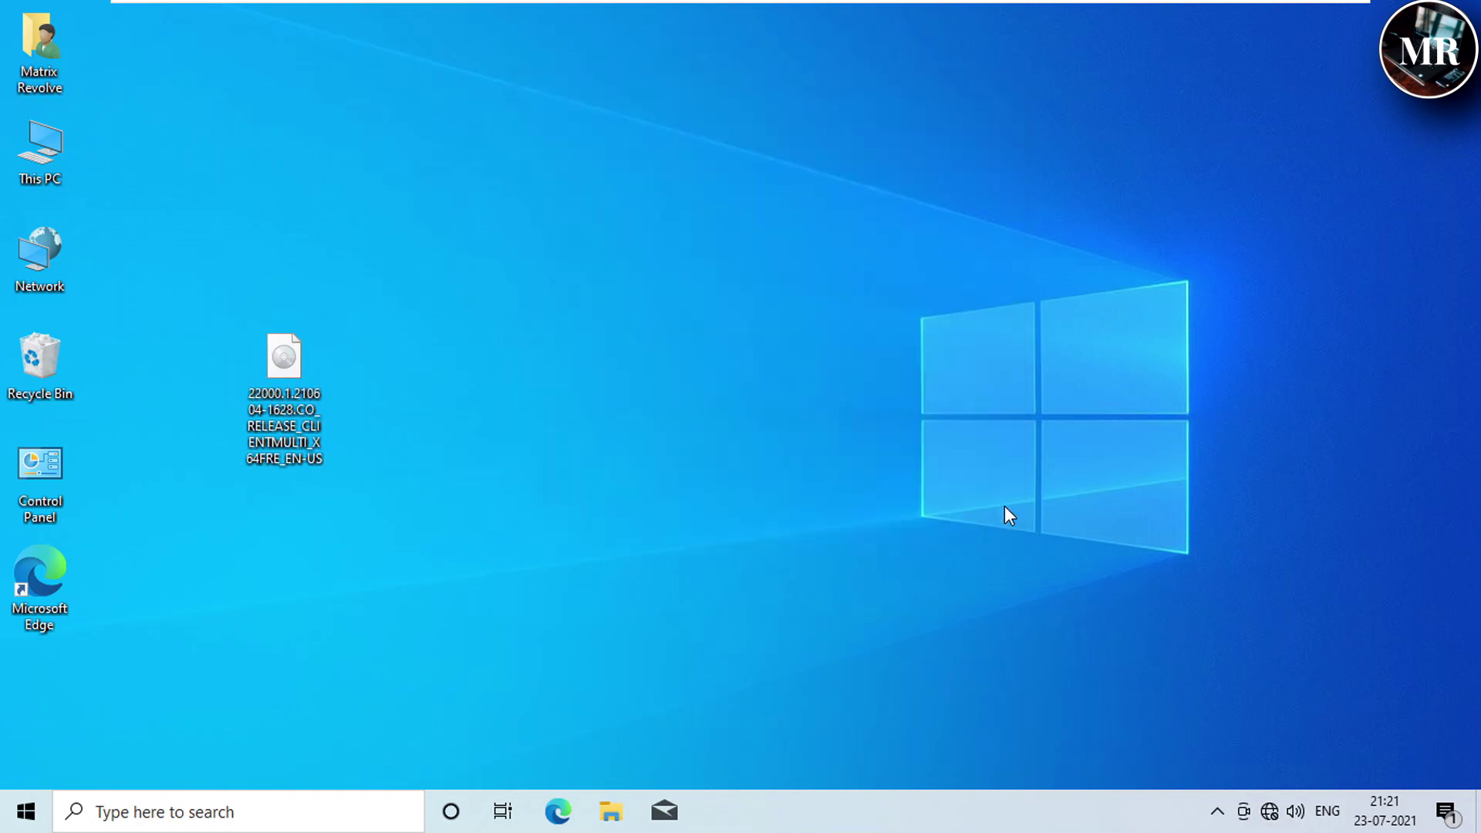
right_click(288, 359)
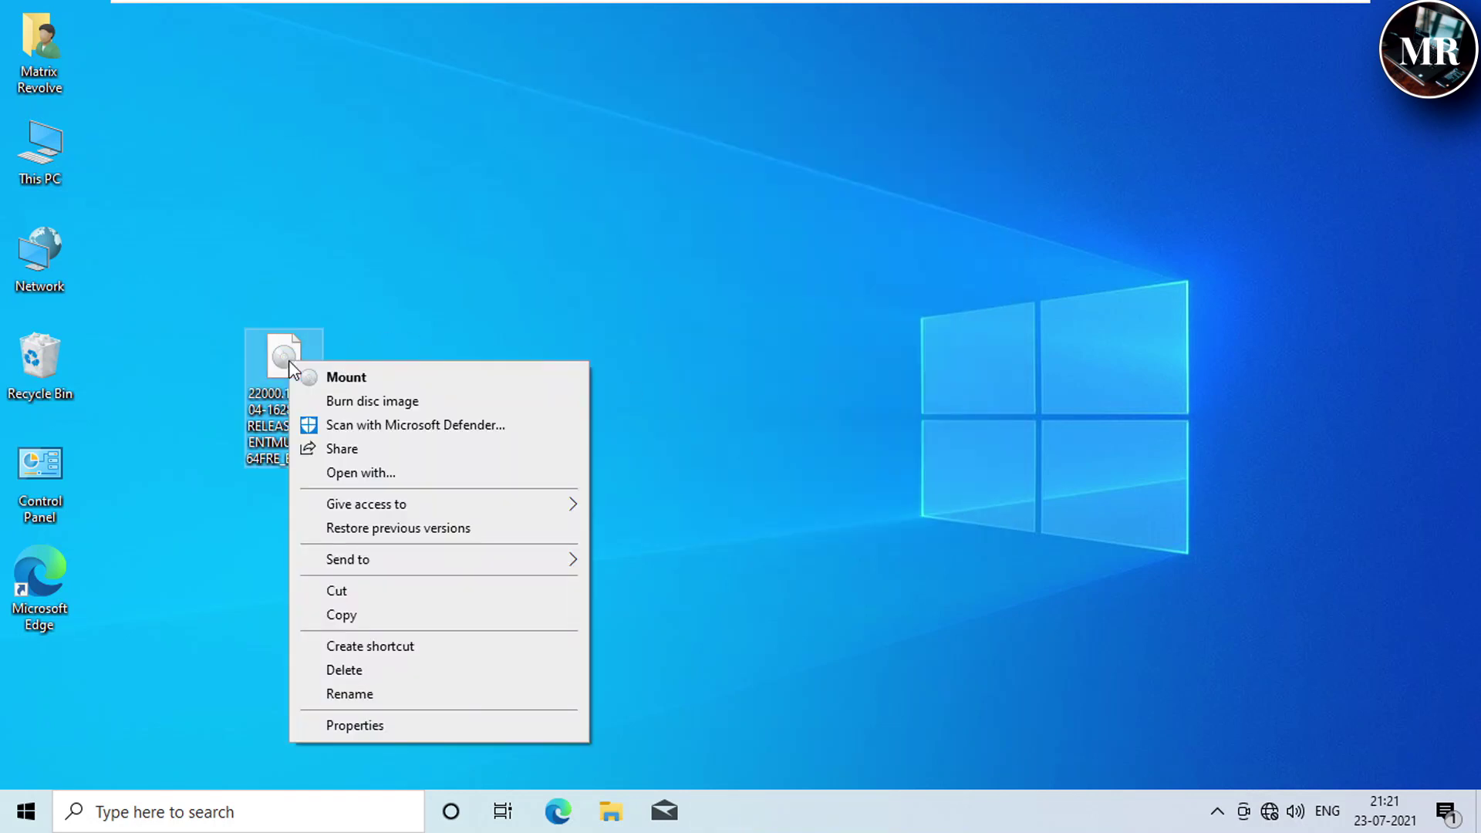
click(483, 473)
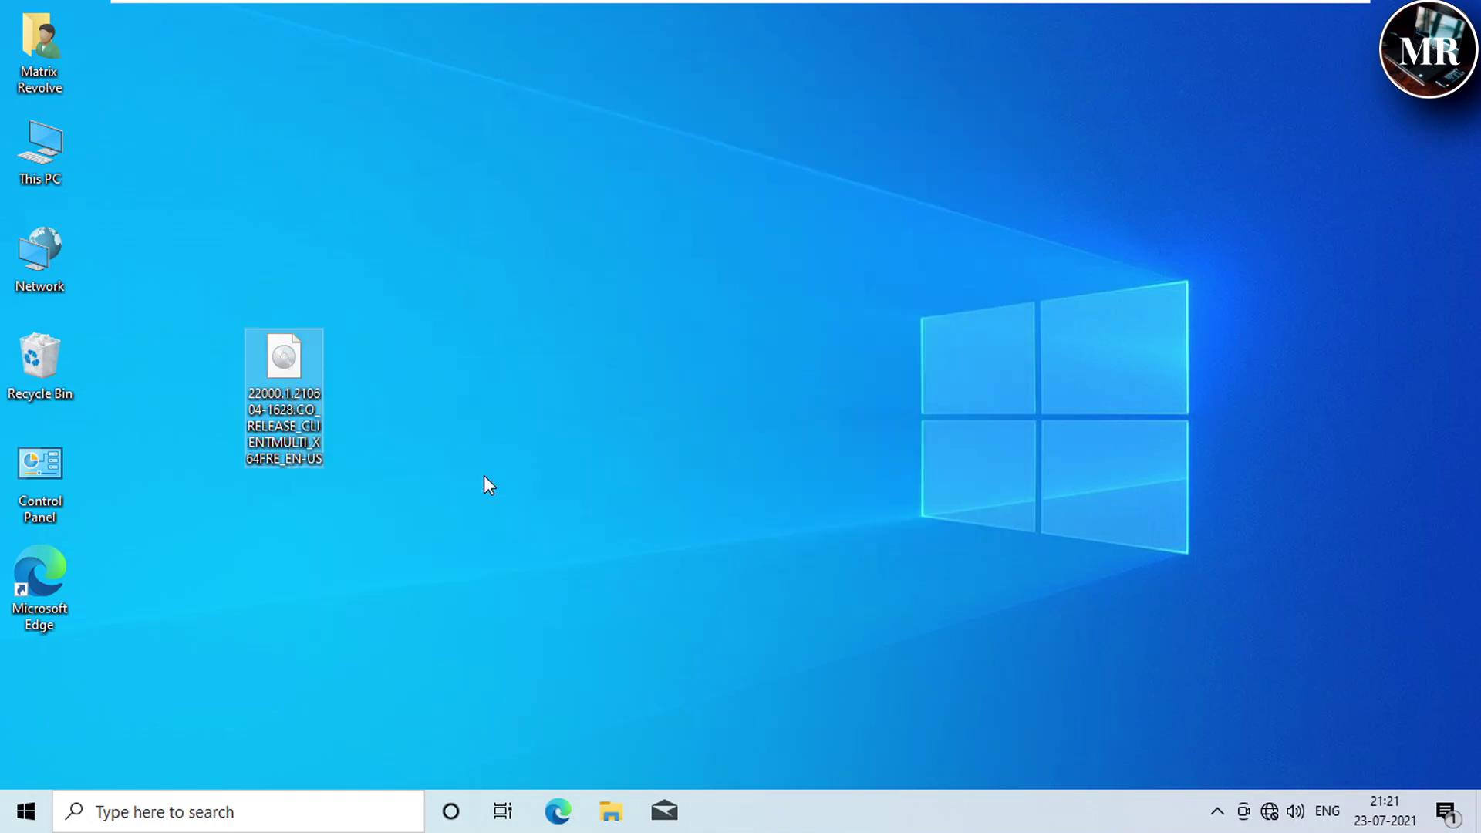
click(786, 590)
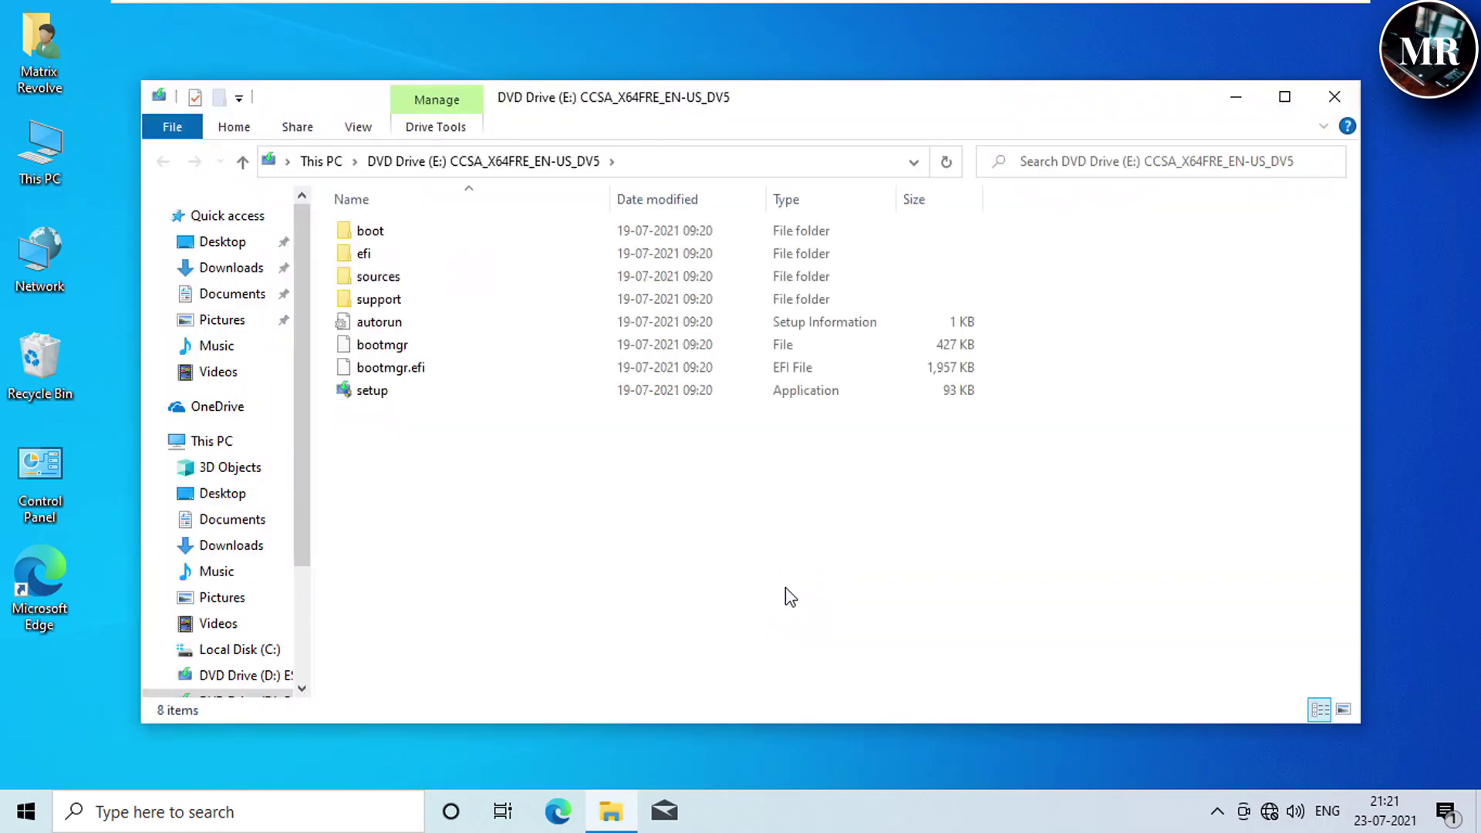
Run setup from the mounted drive, accept the license terms and install Windows 11 Home, keeping personal files and apps.
double_click(369, 393)
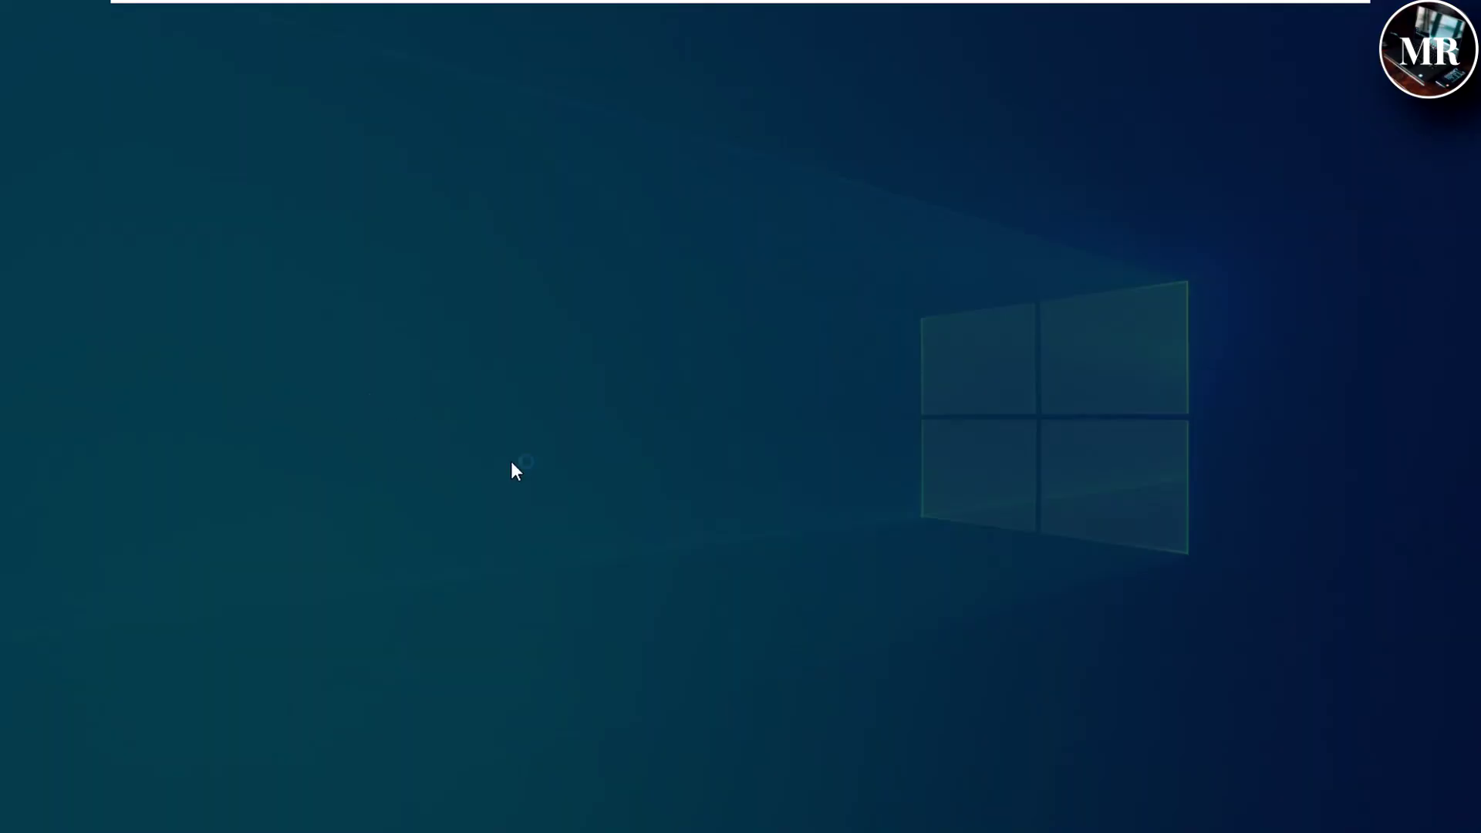
click(661, 560)
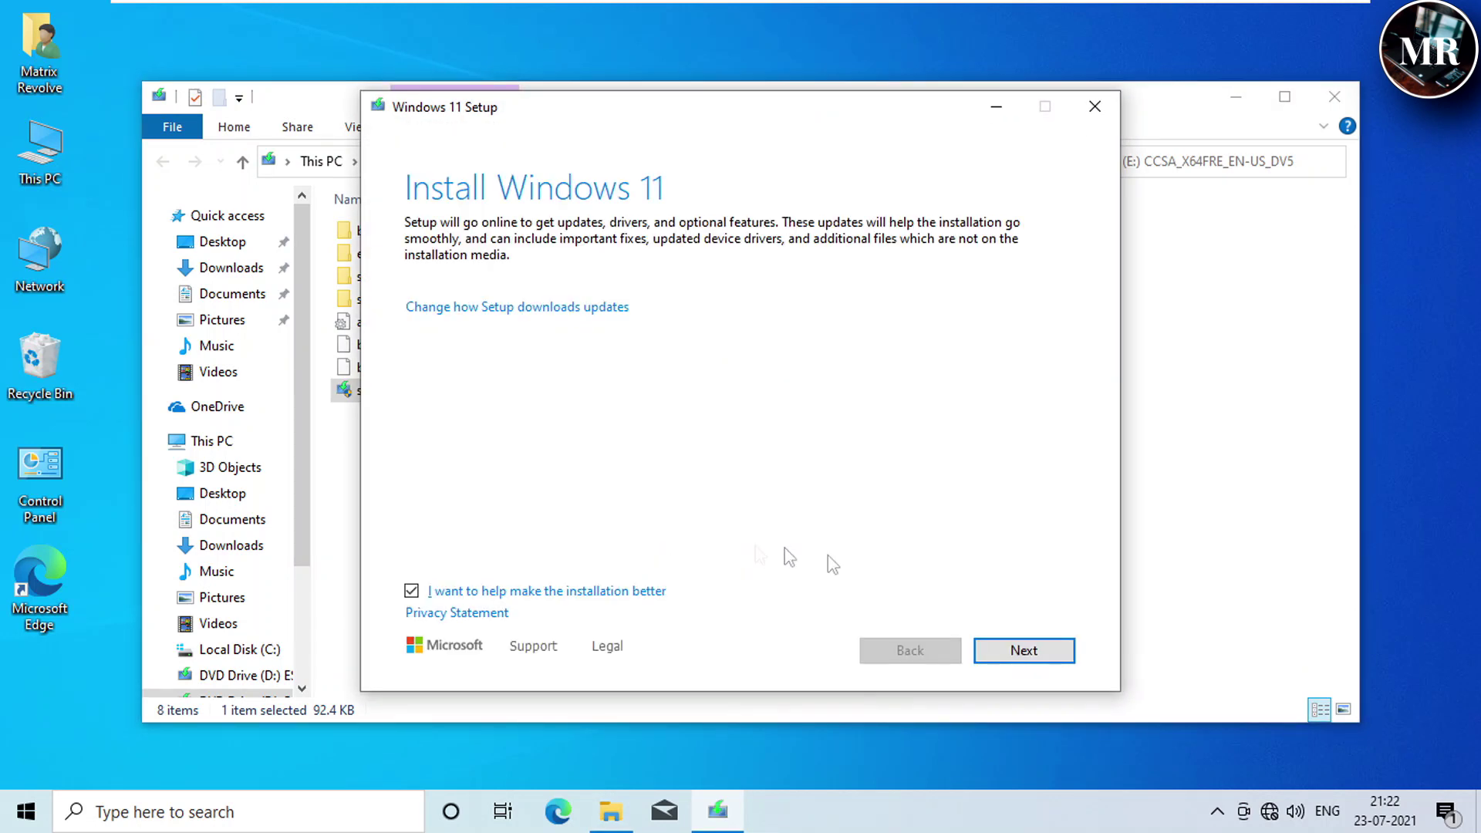
click(1026, 650)
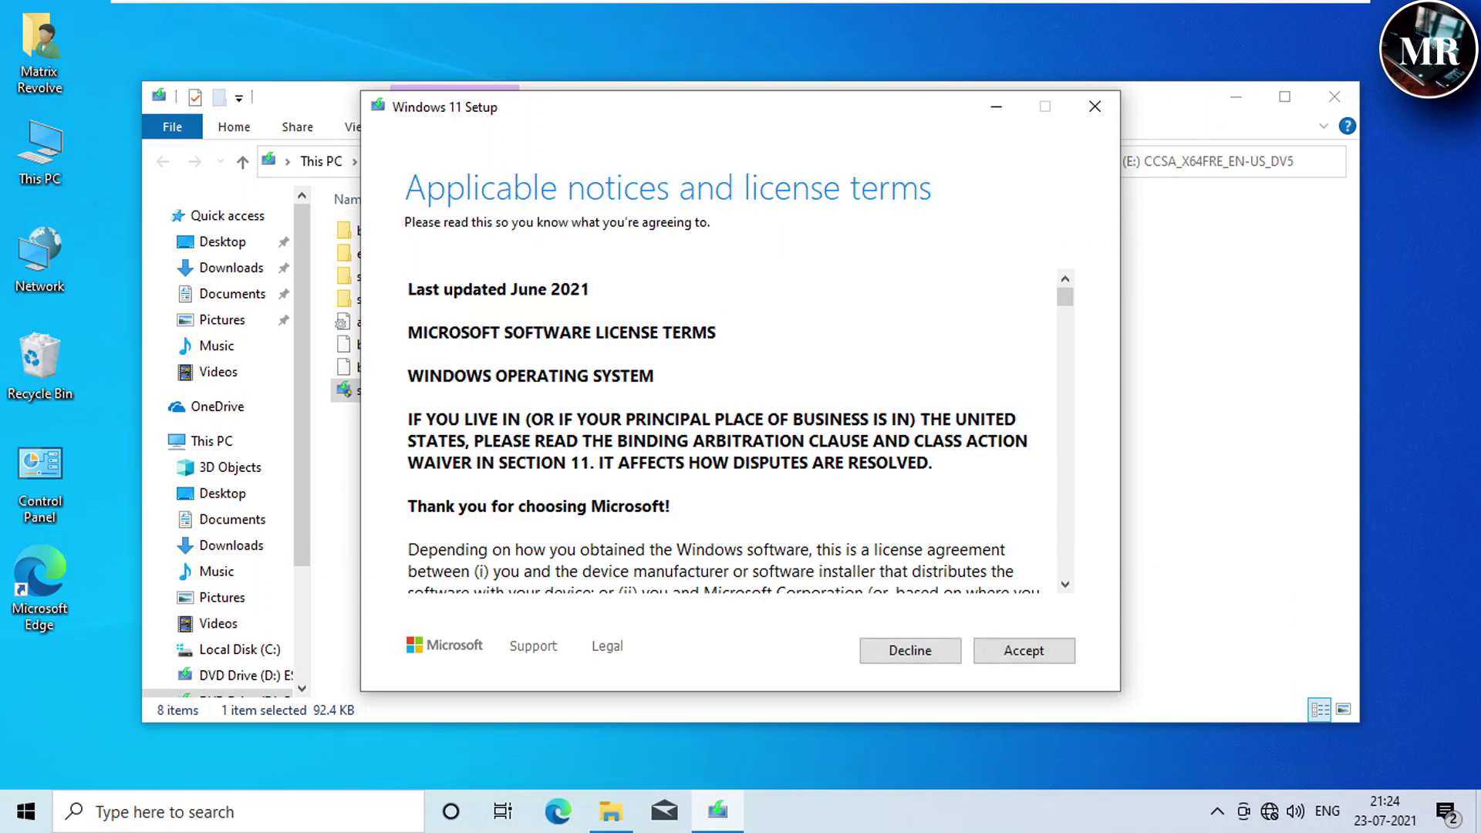
click(1037, 656)
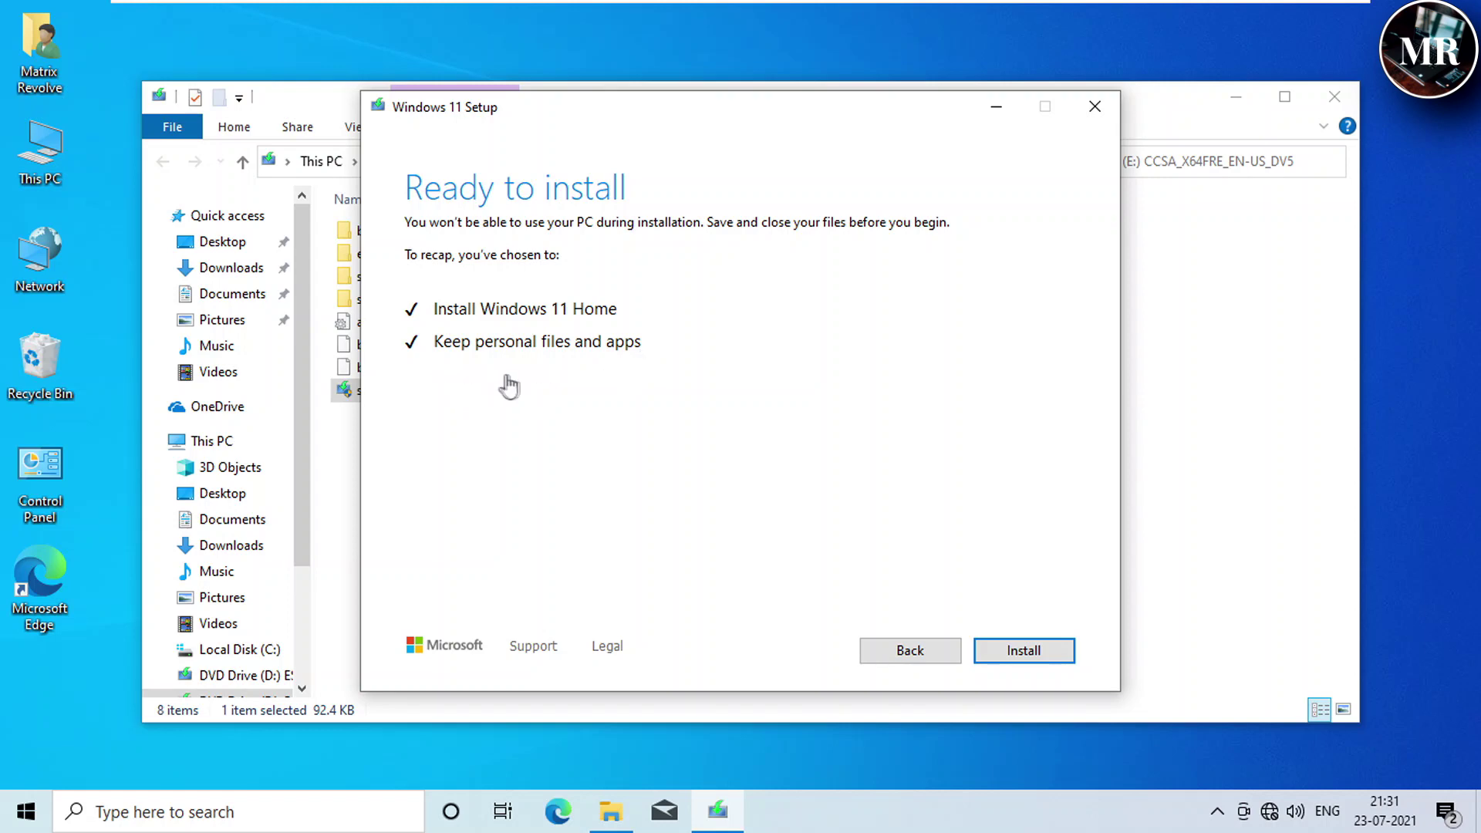
click(1064, 651)
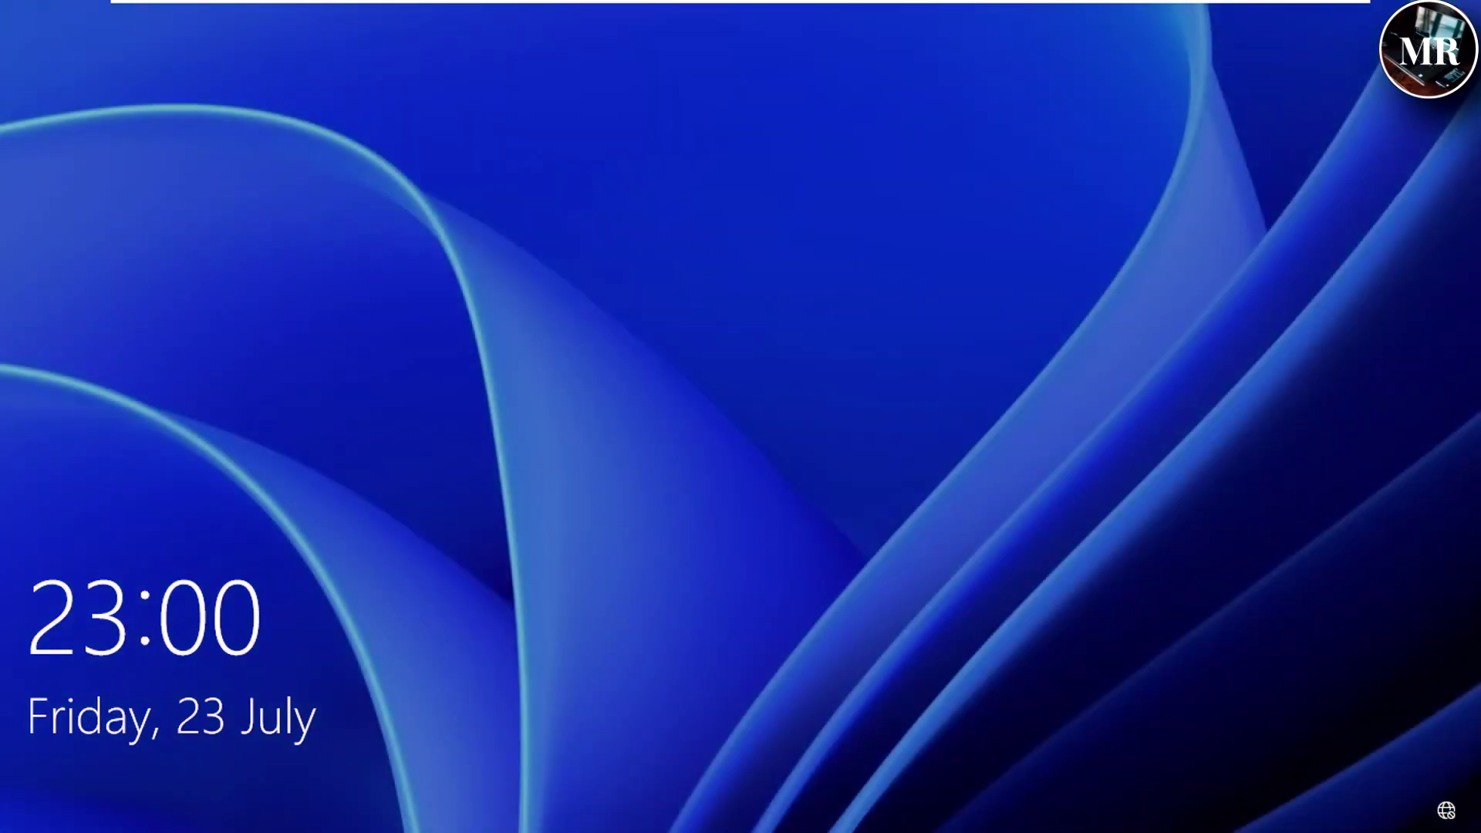
Unlock the upgraded computer by entering the account's sign-in PIN or password.
click(849, 437)
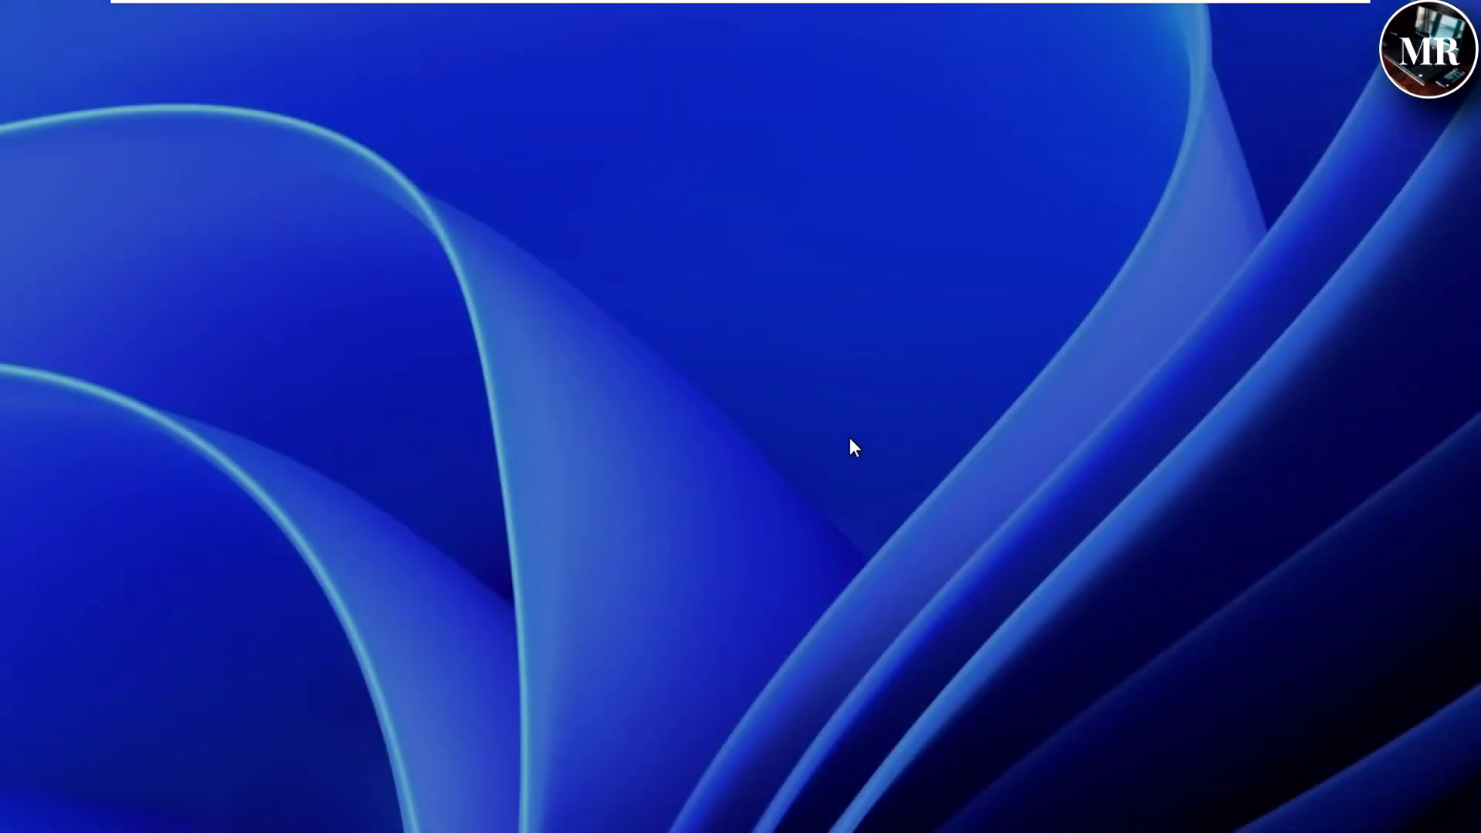
text(••••)
key(Return)
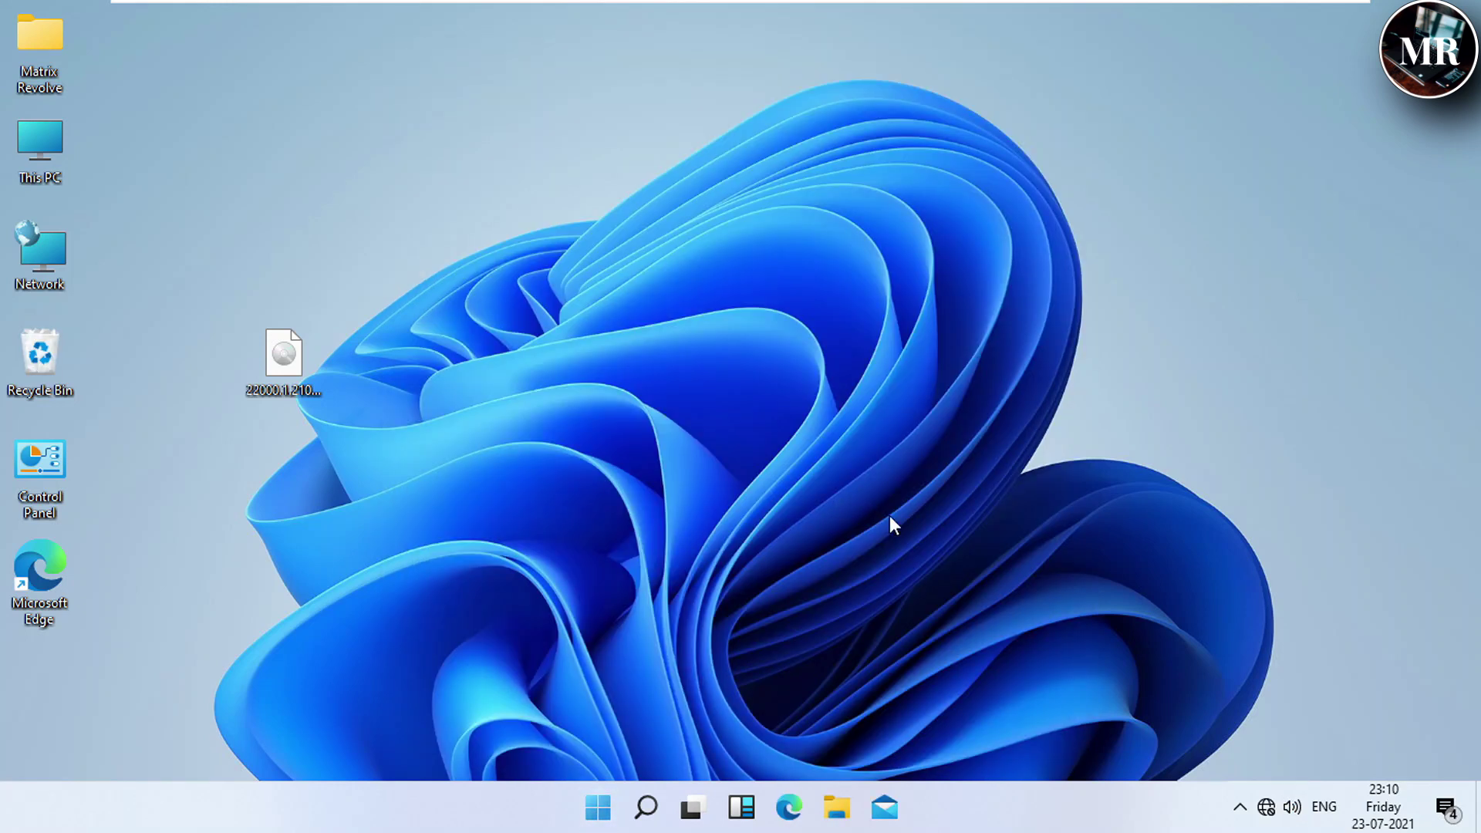
Run winver to check the installed Windows version and centre its window on the desktop.
key(super+r)
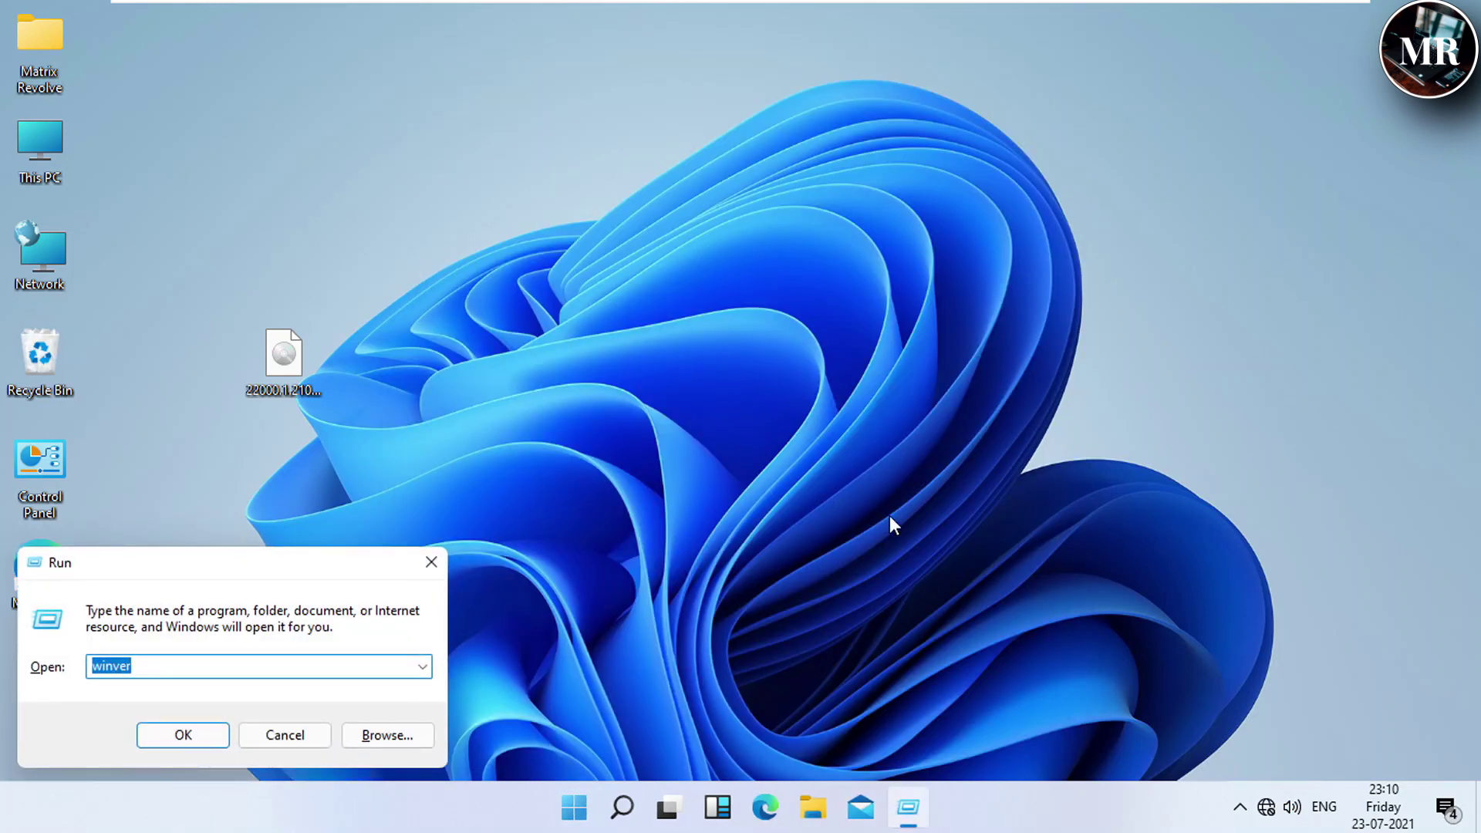
key(Return)
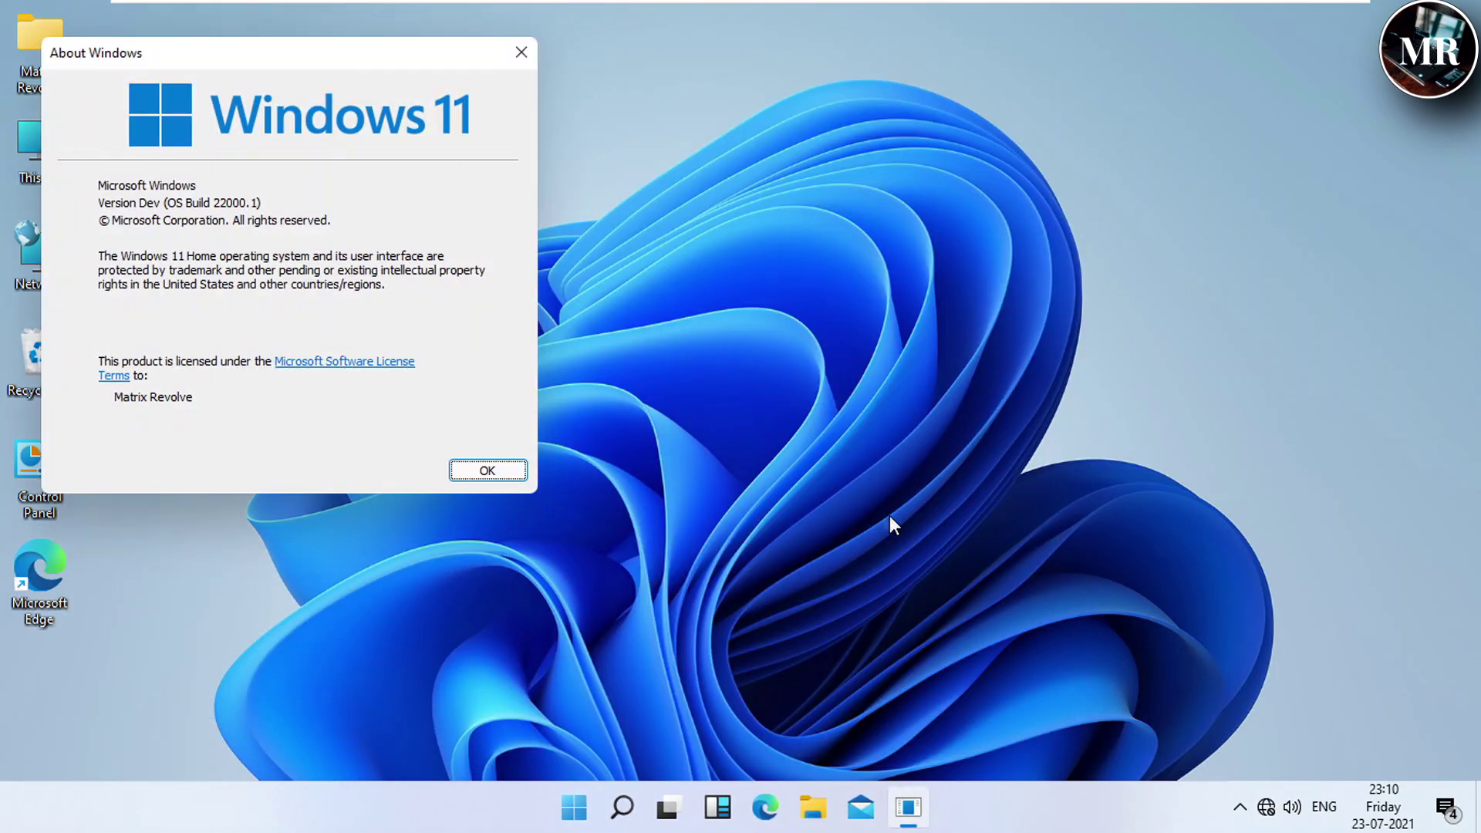
drag(331, 55, 800, 131)
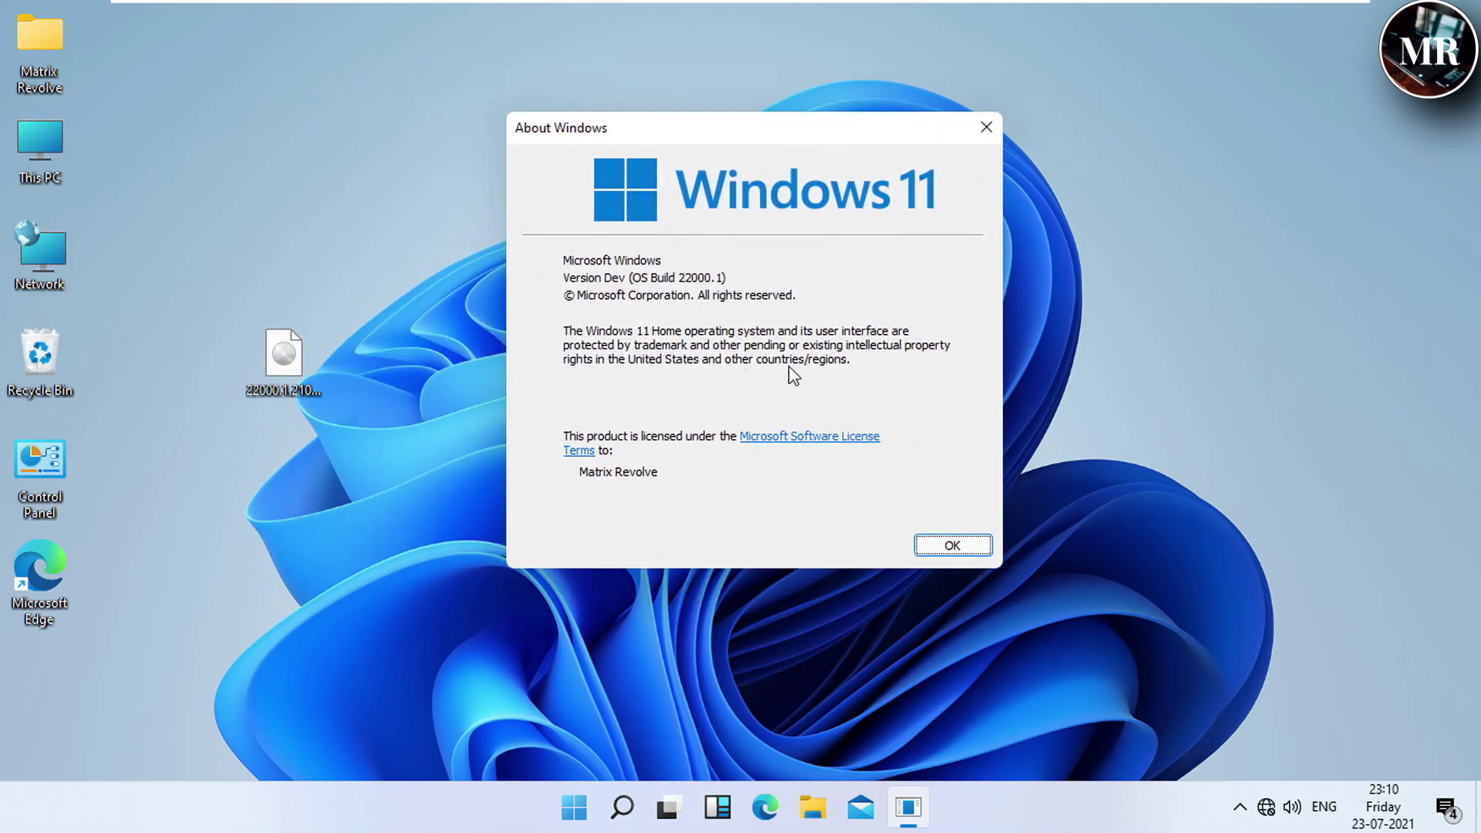